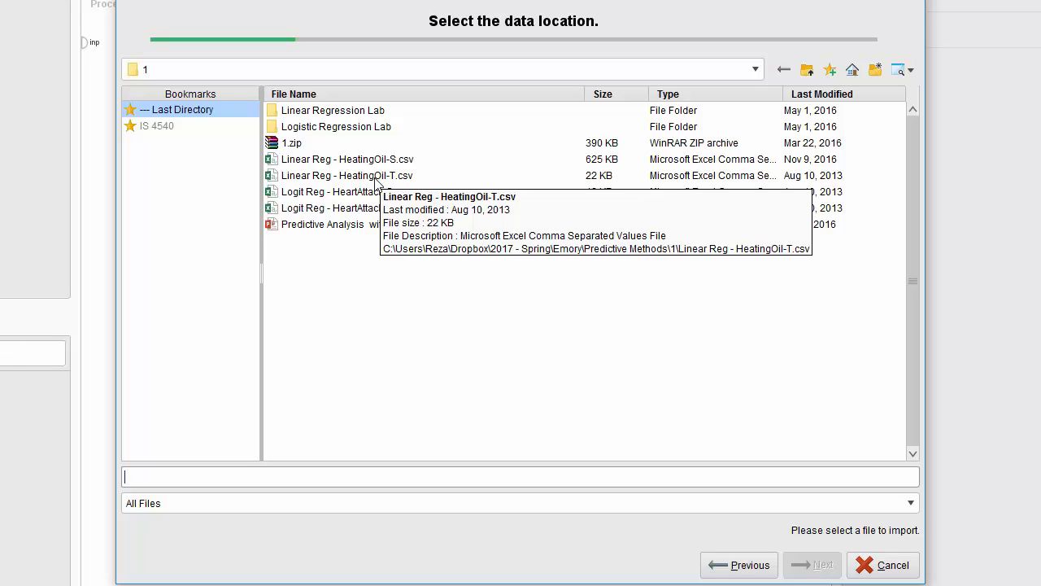
Import Linear Reg - HeatingOil-T.csv into the BI-Class-Emory repository with the default format settings and view its attribute statistics
left_click(377, 179)
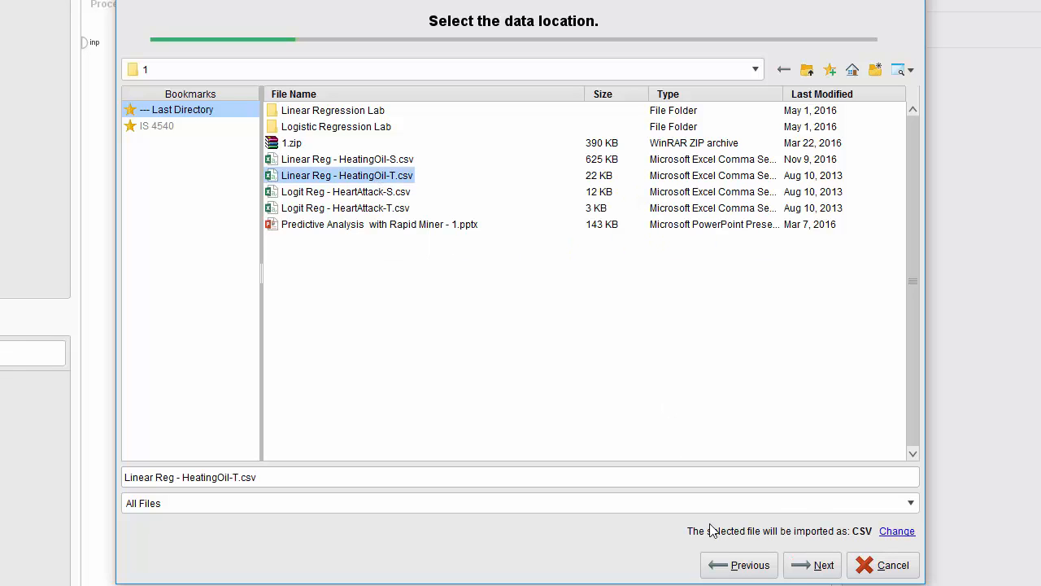
left_click(801, 570)
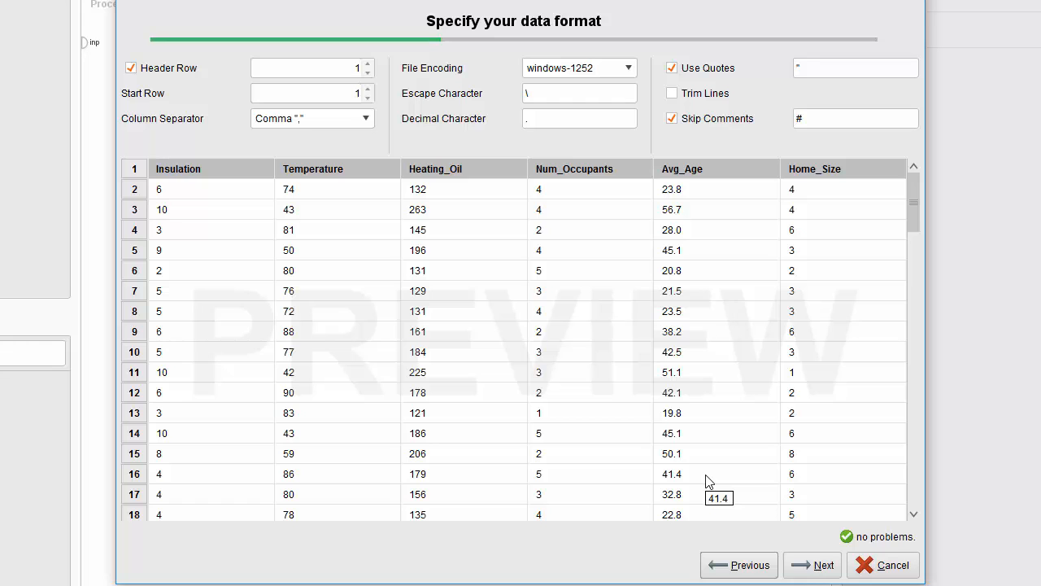
left_click(795, 569)
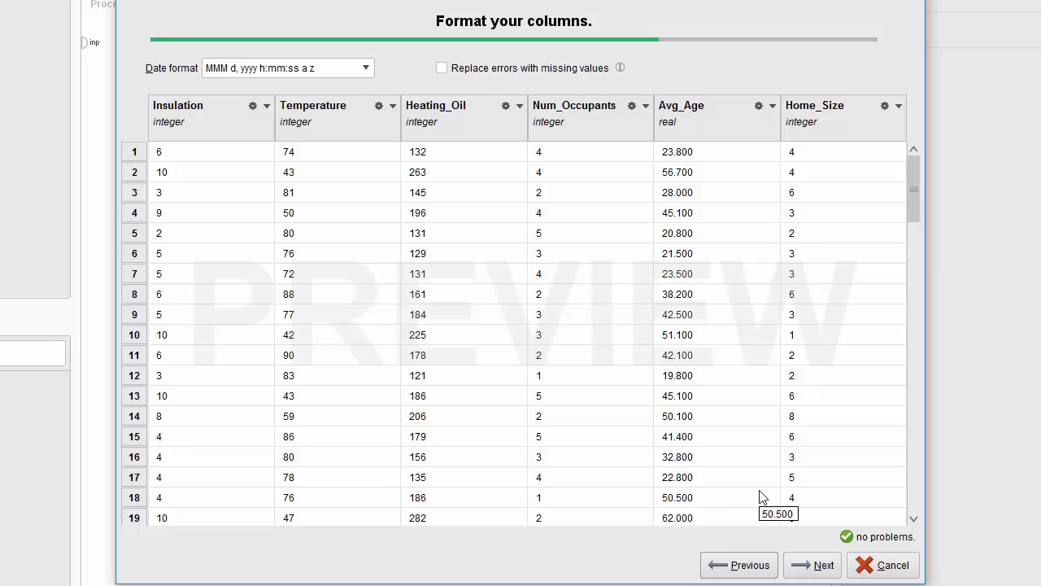
left_click(813, 565)
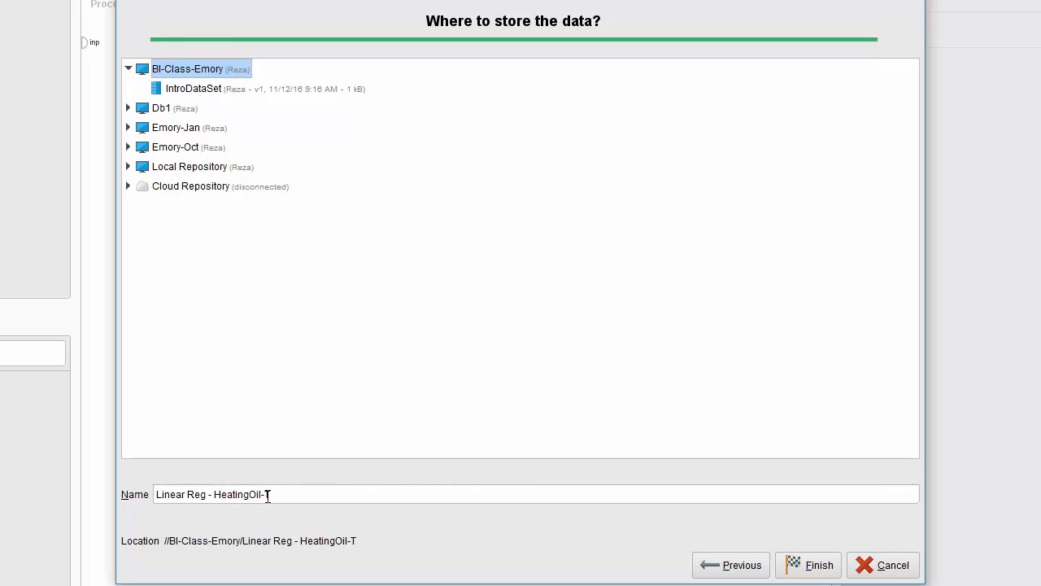
left_click(812, 565)
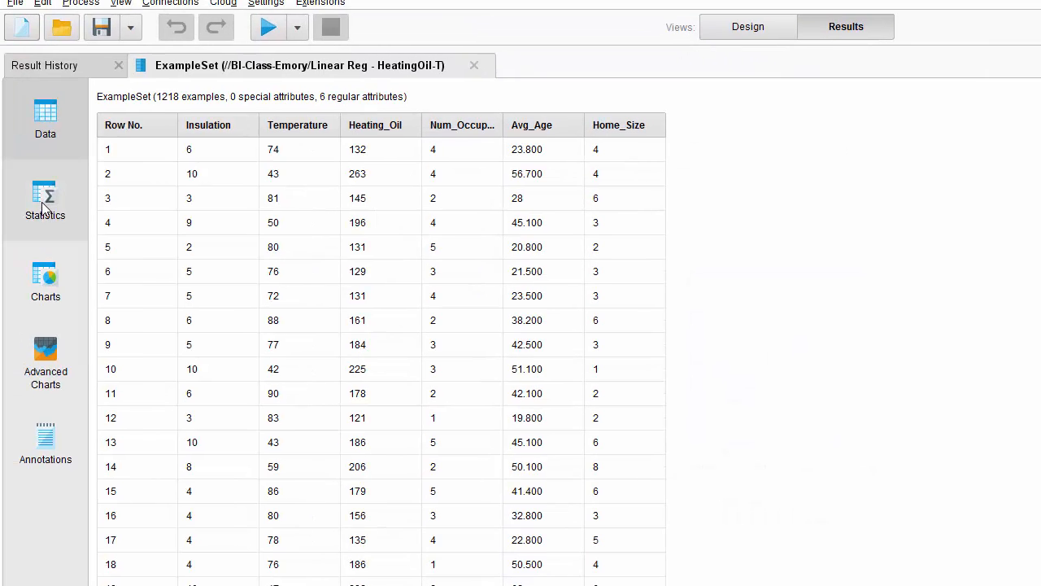
left_click(45, 203)
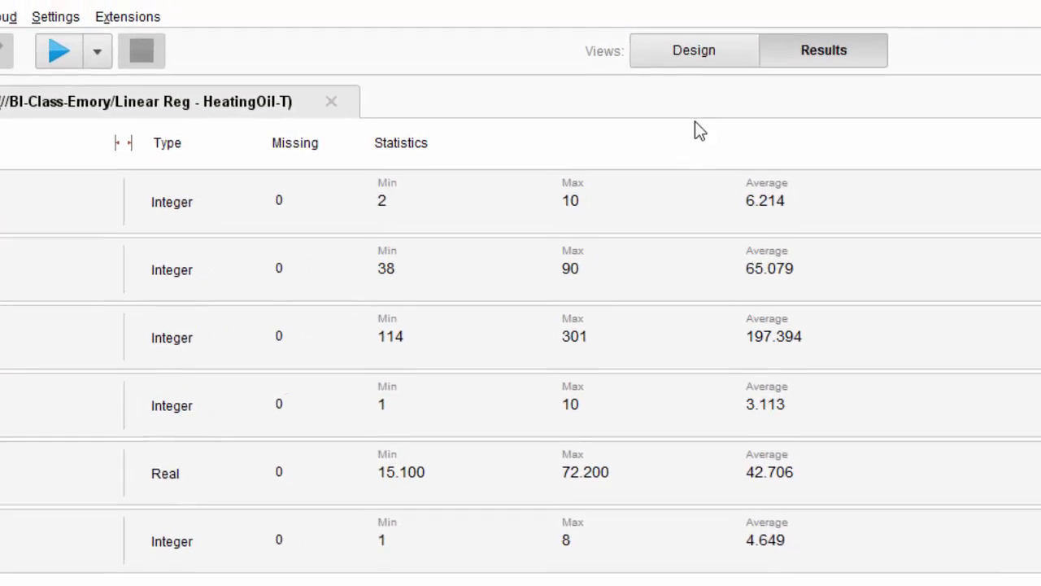
Return to the process design and place the Linear Reg - HeatingOil-T dataset on the empty canvas
left_click(656, 74)
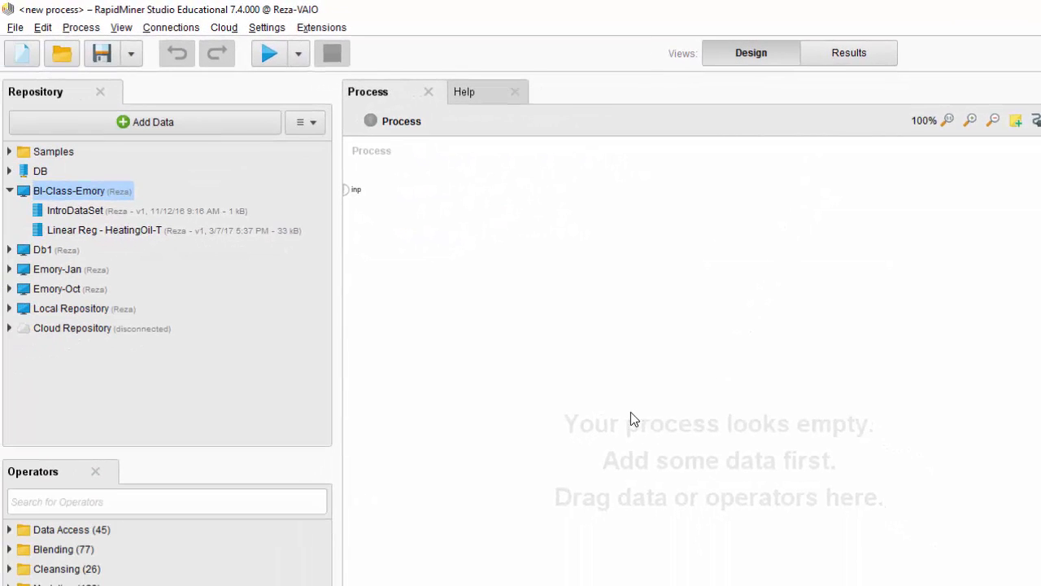
left_click(123, 234)
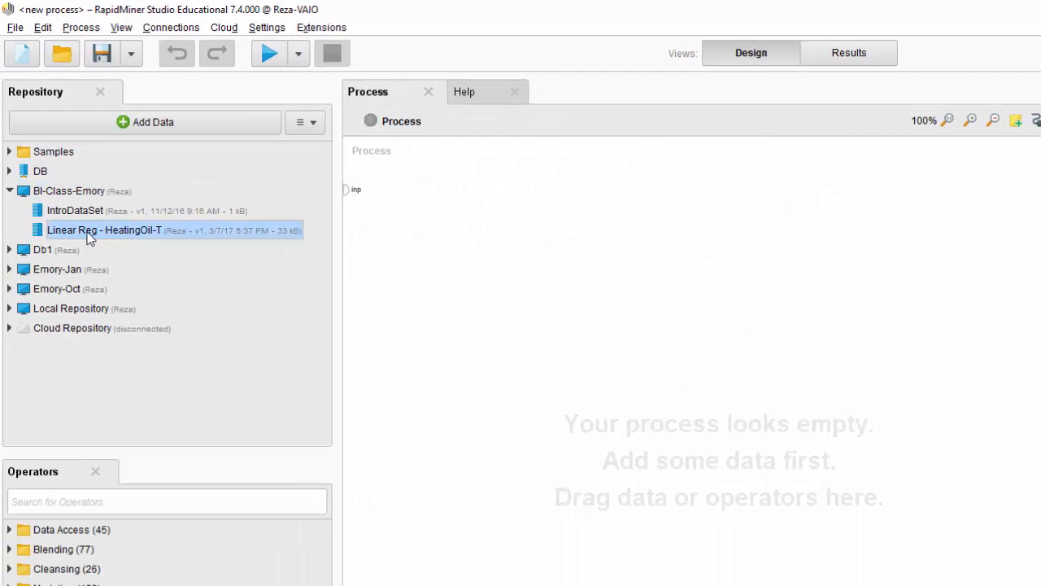
left_click_drag(70, 236, 481, 251)
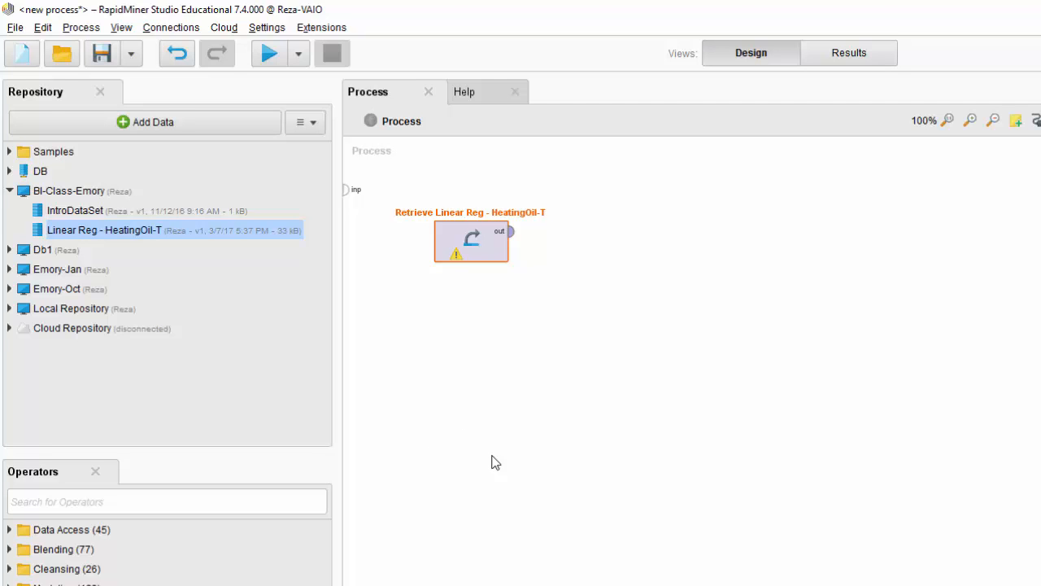
Search the operators for "regression" and add the Linear Regression operator beside the Retrieve operator
left_click(277, 499)
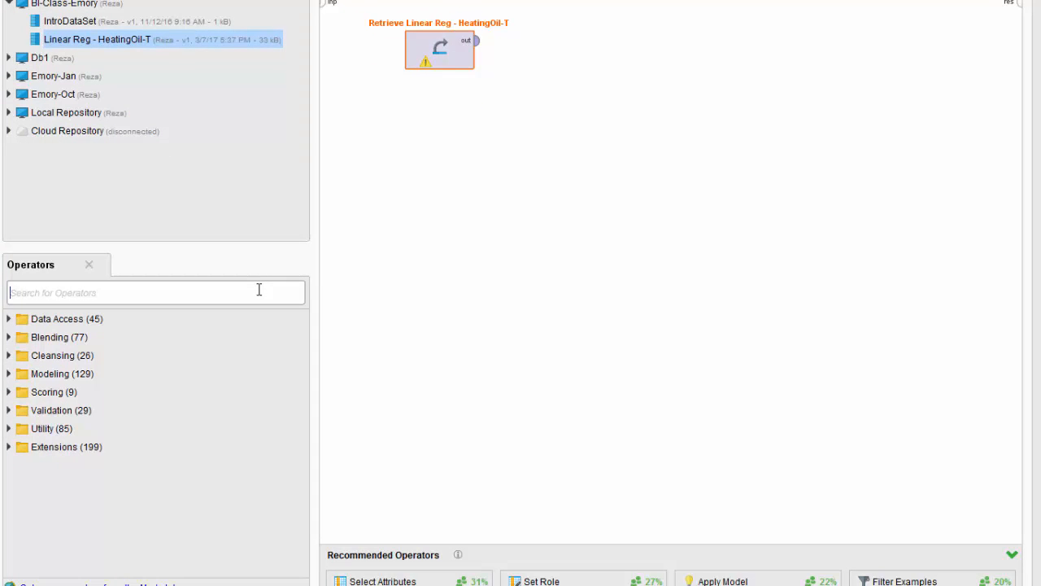
type("res")
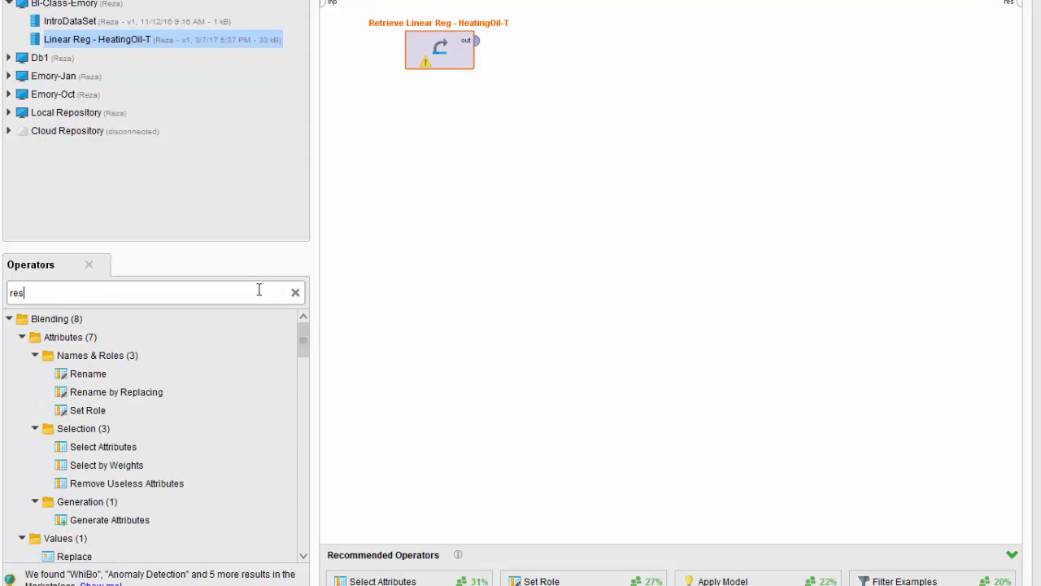
key("BackSpace")
type("gres")
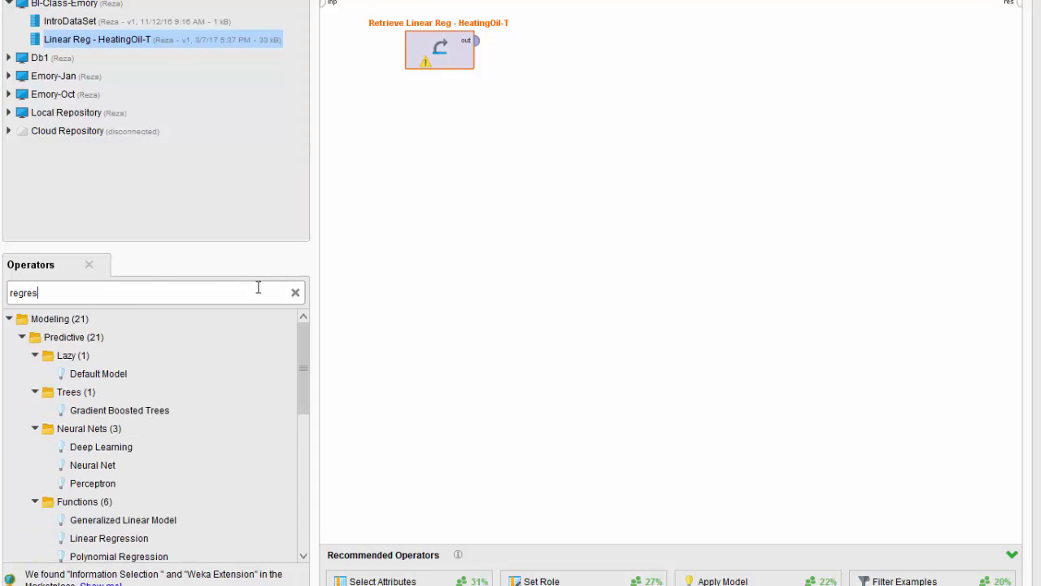
type("sion")
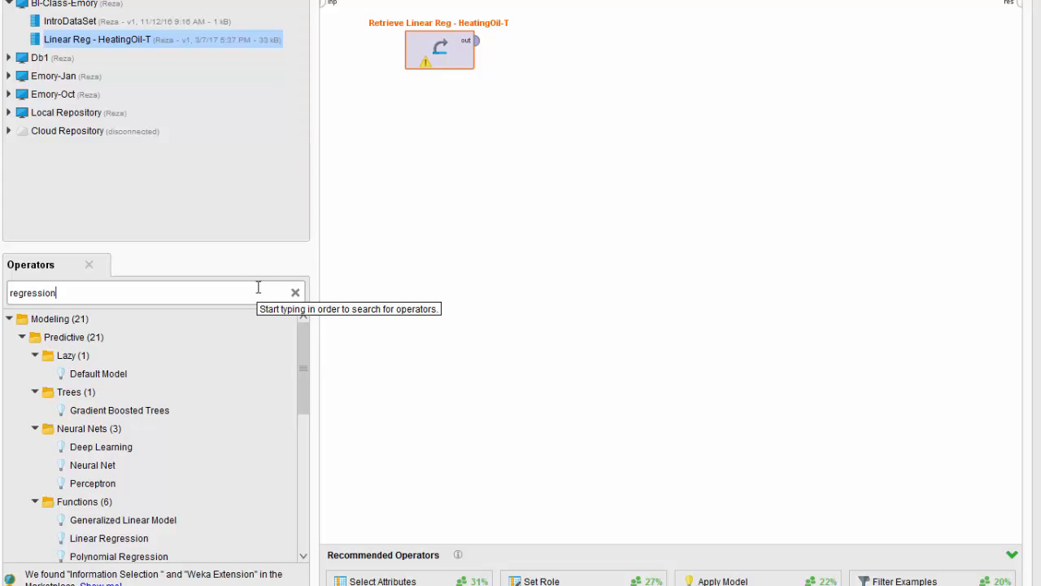
left_click_drag(106, 538, 605, 72)
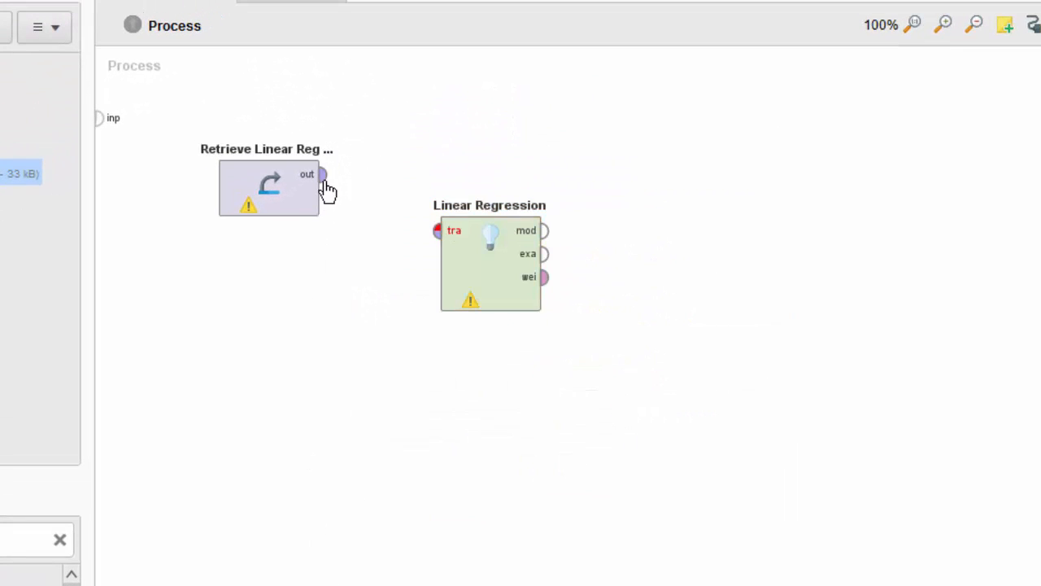
Connect the Retrieve output to Linear Regression's training input and move Linear Regression further from Retrieve to make room between them
left_click_drag(323, 175, 438, 231)
left_click(492, 278)
left_click_drag(493, 278, 532, 275)
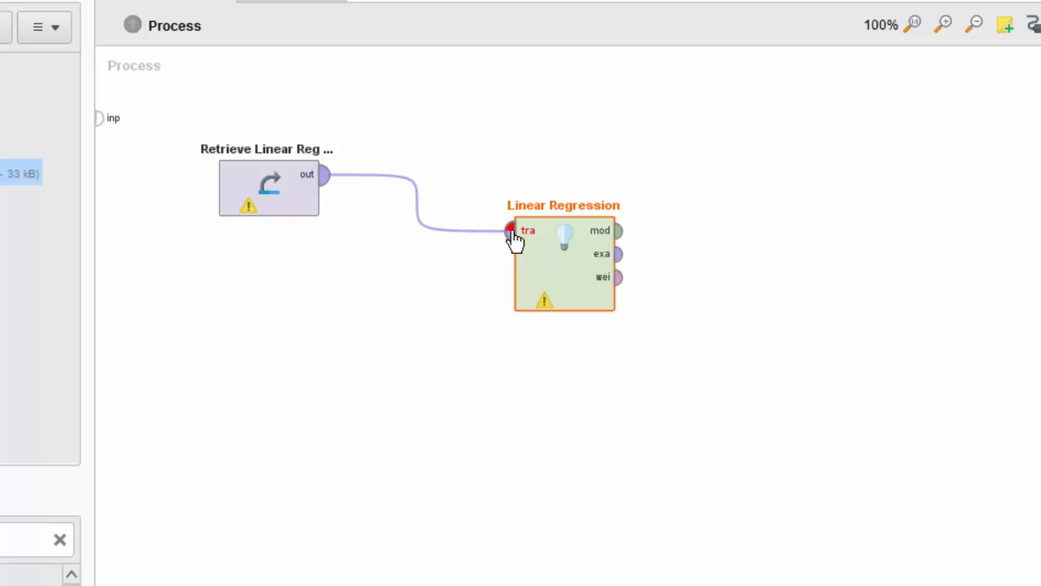
mouse_move(514, 236)
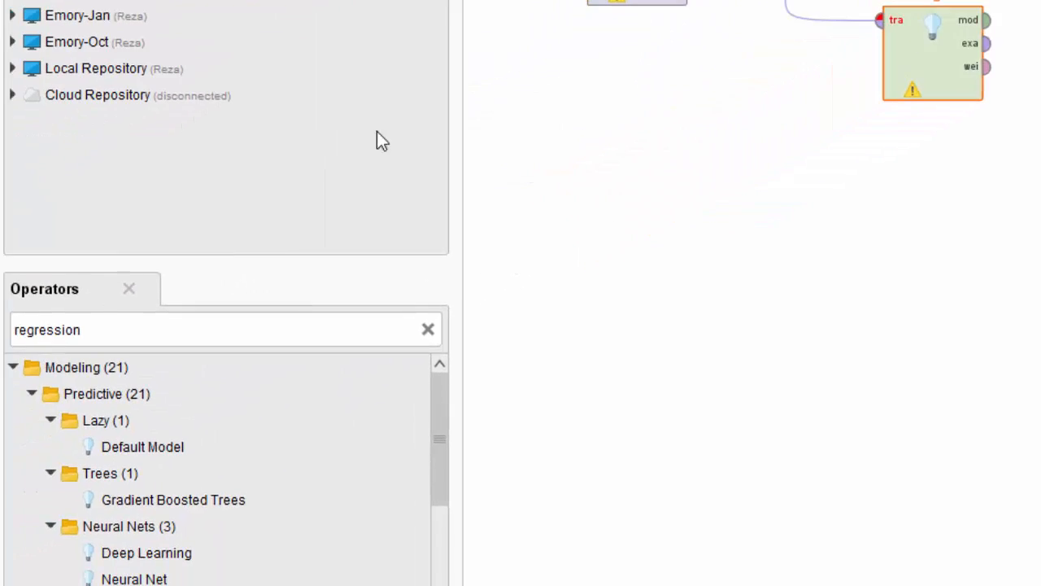
Search the operators for "set rol" and insert Set Role into the connection between Retrieve and Linear Regression
left_click(429, 330)
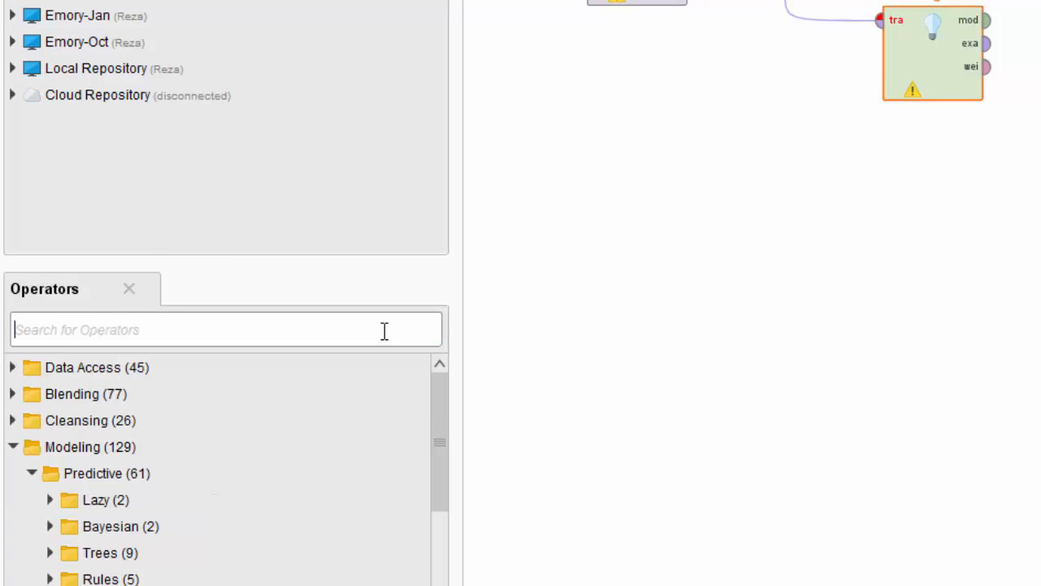
type("z")
type("wt")
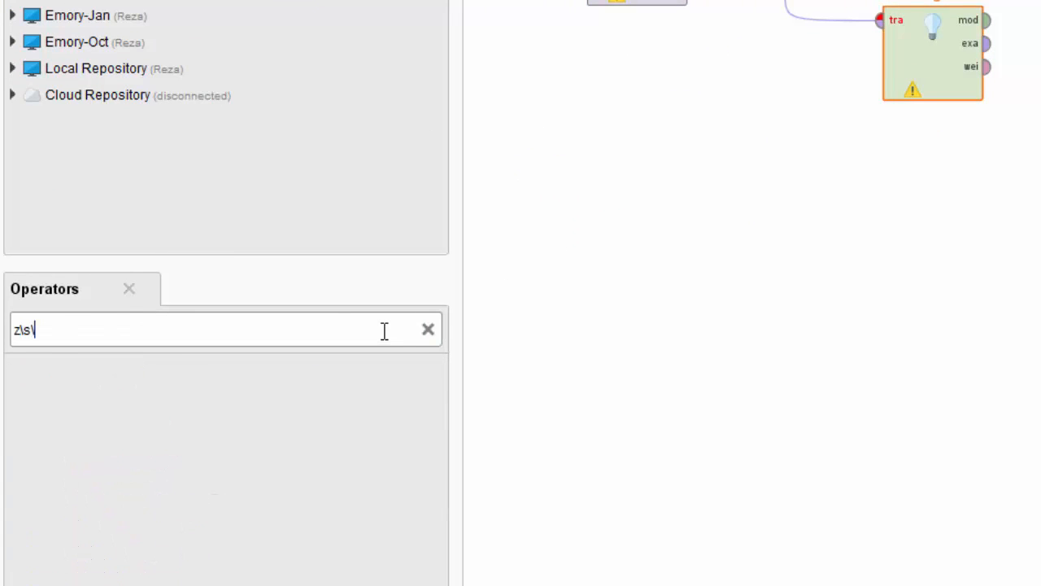
key("BackSpace")
key("BackSpace")
key("BackSpace")
type("set rol")
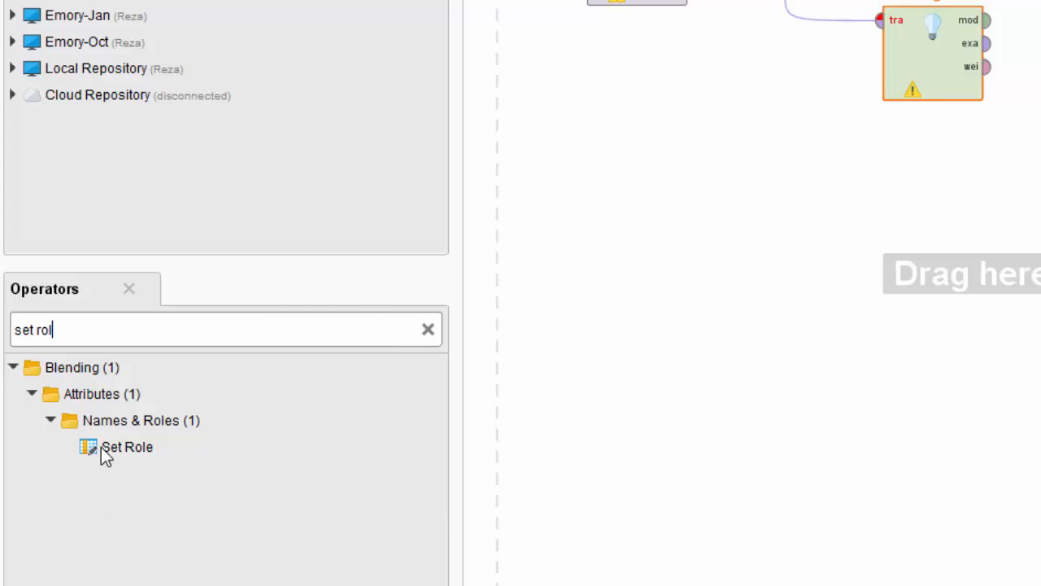
left_click_drag(104, 449, 734, 2)
left_click_drag(534, 103, 563, 104)
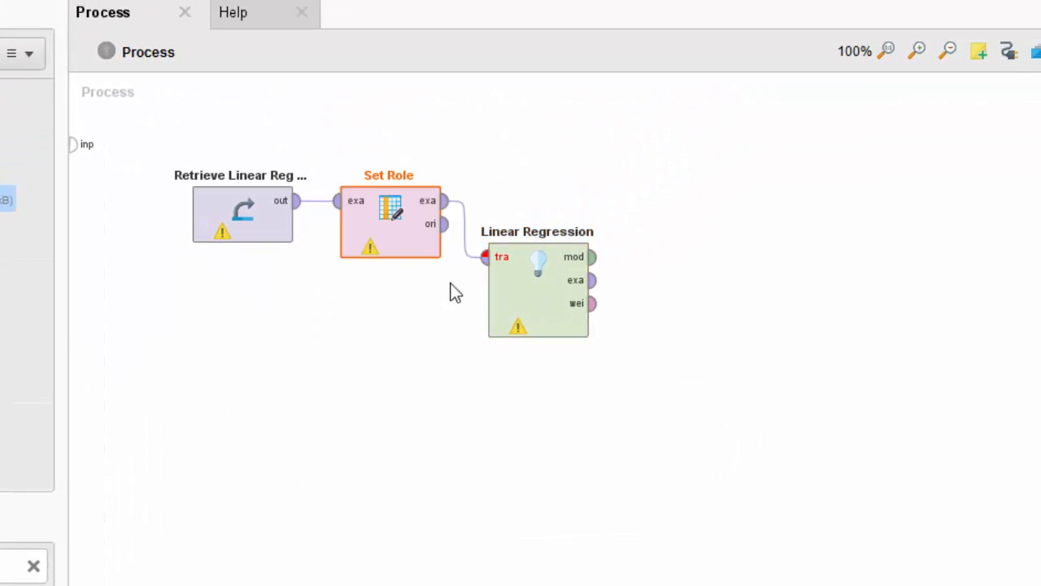
Rearrange the process by moving Linear Regression further right and Set Role below the other two operators
left_click_drag(721, 200, 863, 242)
left_click_drag(665, 359, 591, 303)
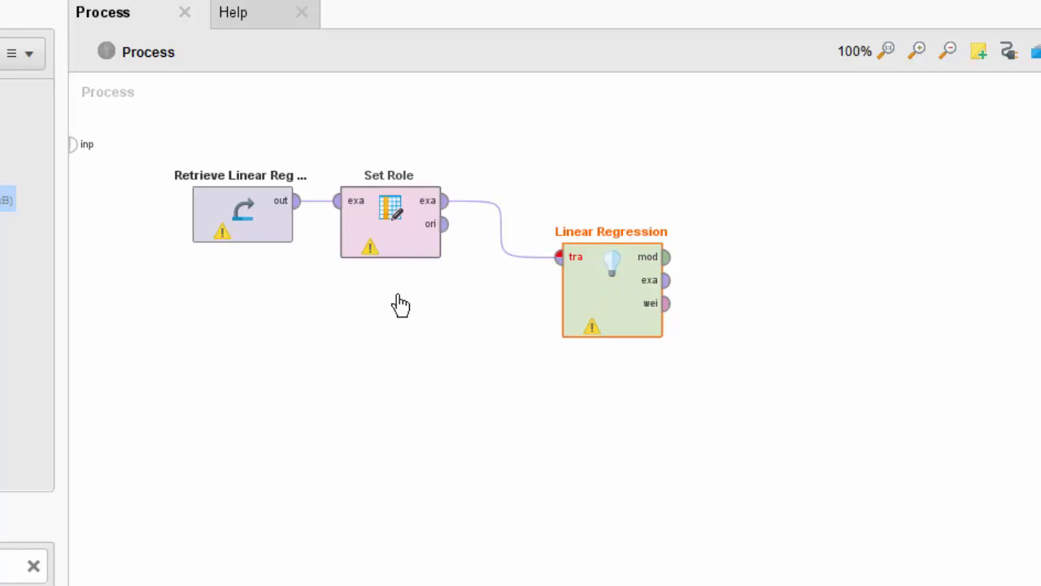
left_click_drag(414, 231, 414, 399)
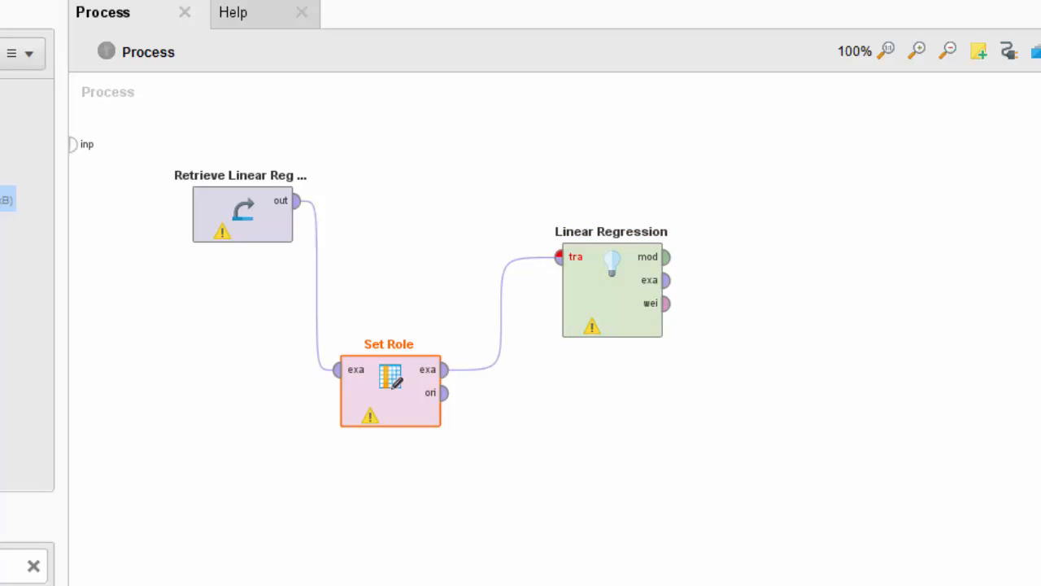
Configure Set Role with Heating_Oil as the attribute name and label as the target role
left_click(1024, 148)
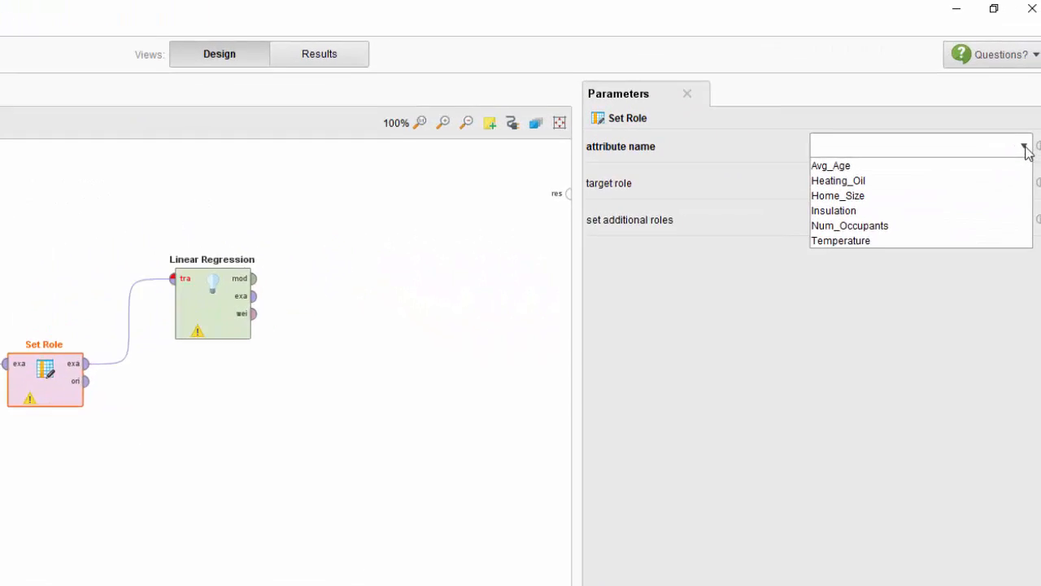
left_click(970, 254)
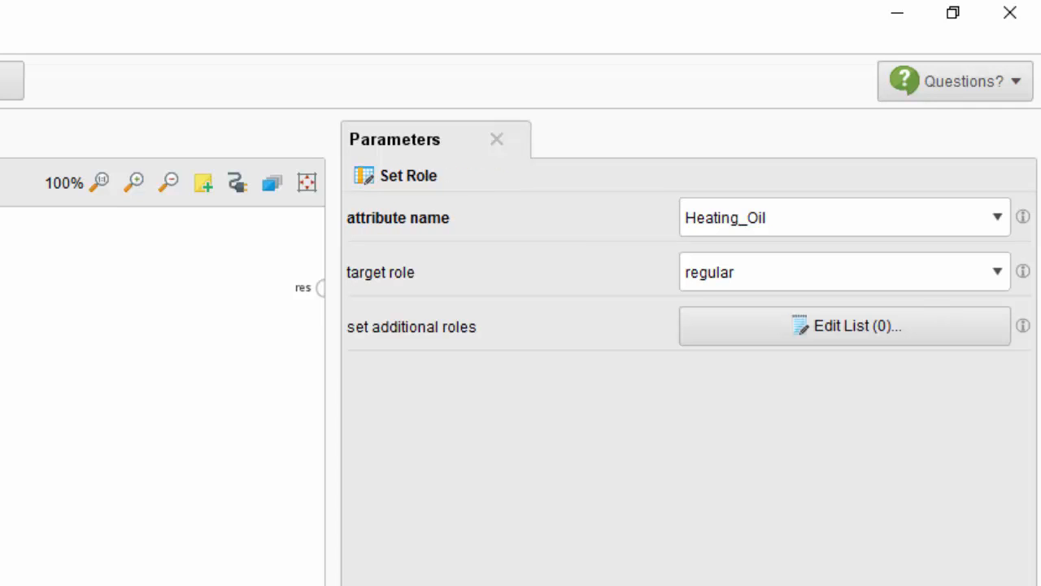
left_click(999, 273)
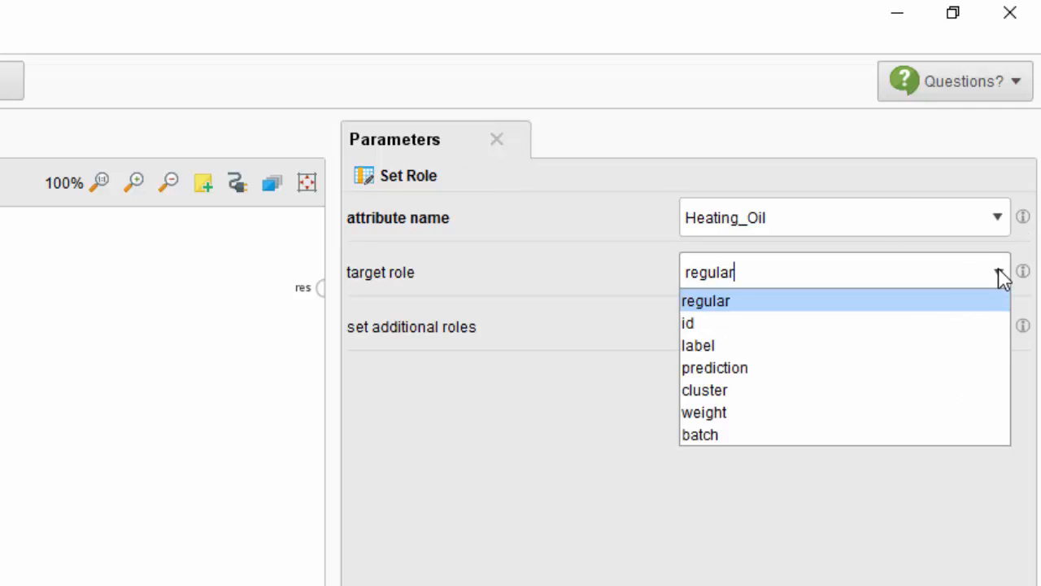
left_click(941, 351)
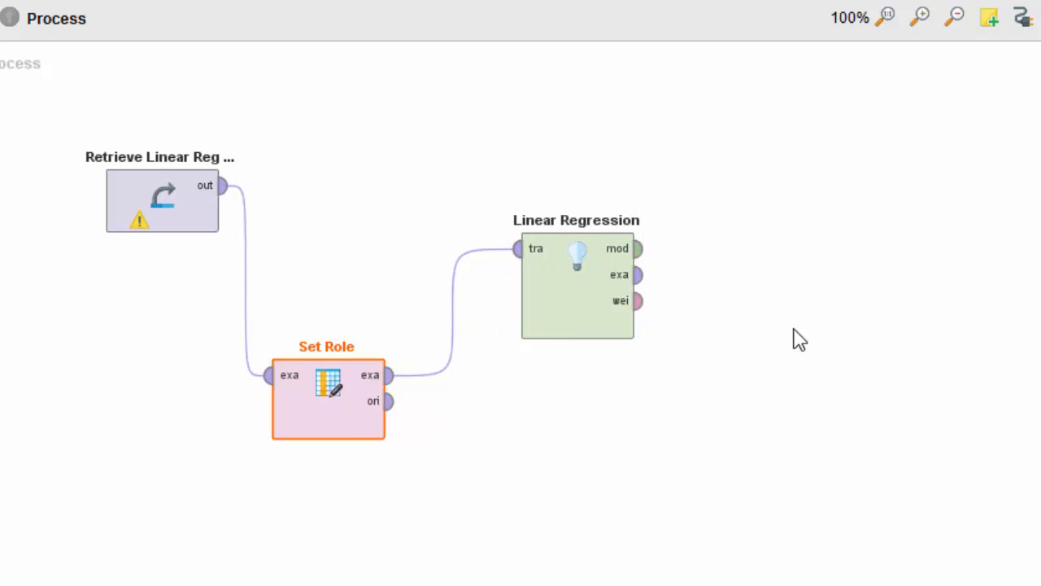
Connect Linear Regression's model output to the process result port and run the process
left_click_drag(639, 248, 1040, 132)
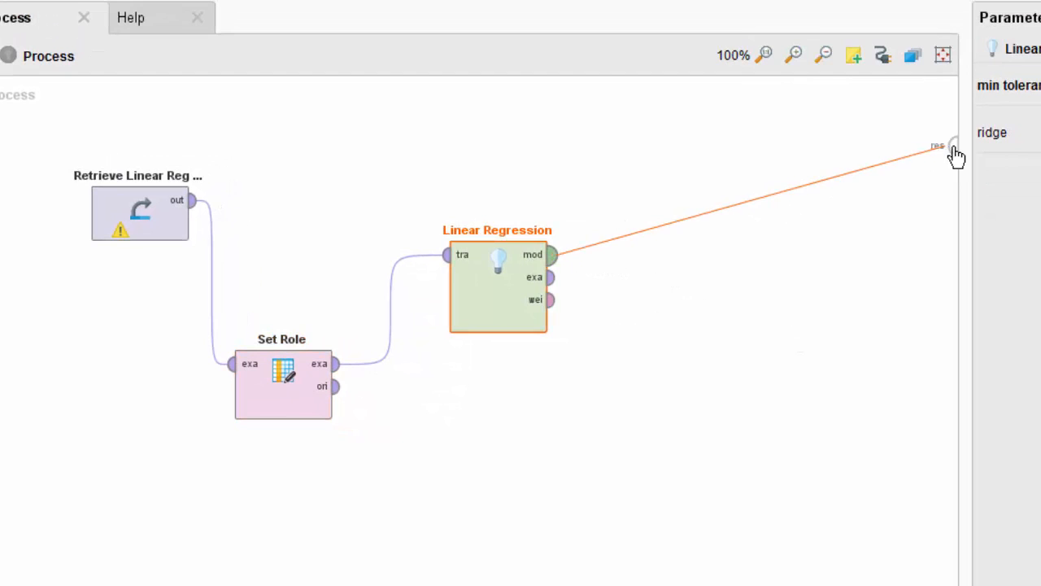
left_click_drag(956, 154, 953, 151)
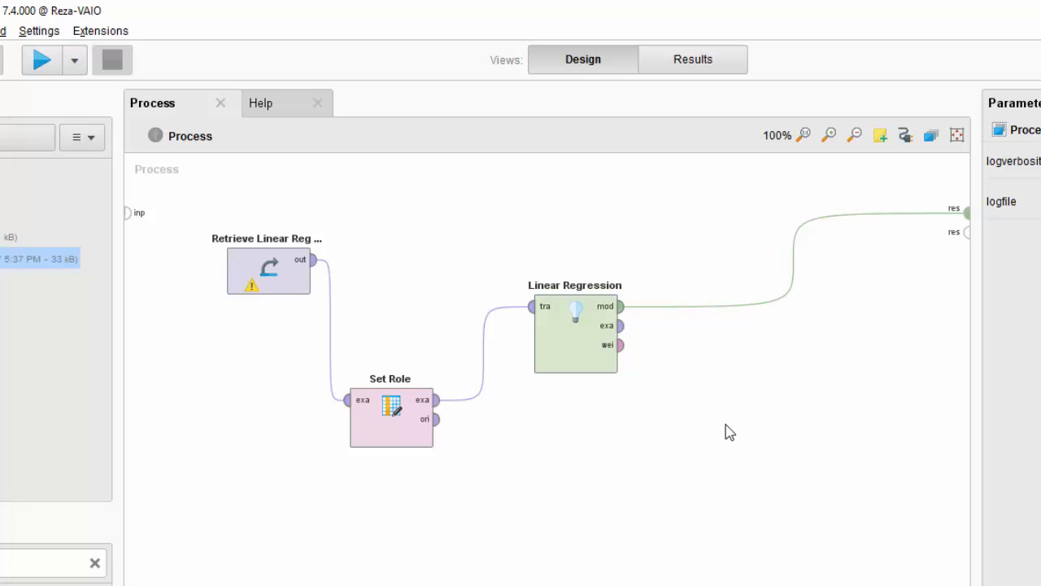
left_click(44, 70)
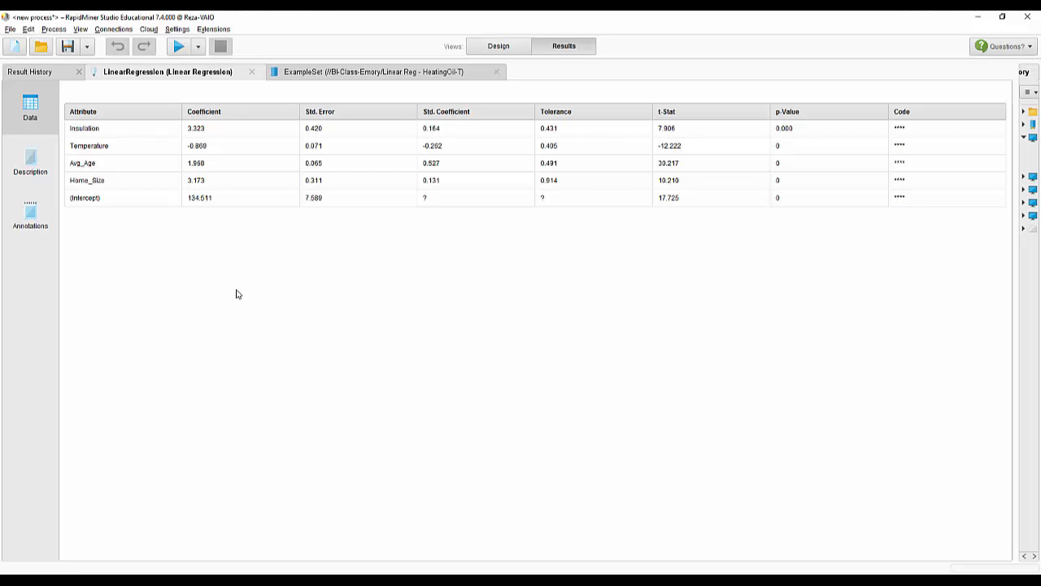
Examine the linear regression model's equation description and its table of attribute coefficients
left_click(31, 167)
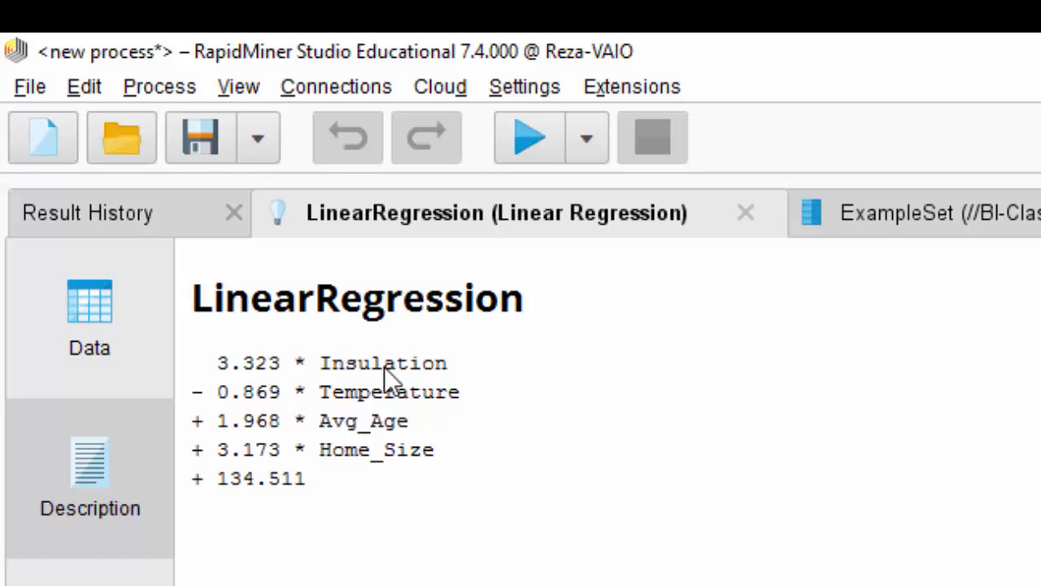
left_click(98, 366)
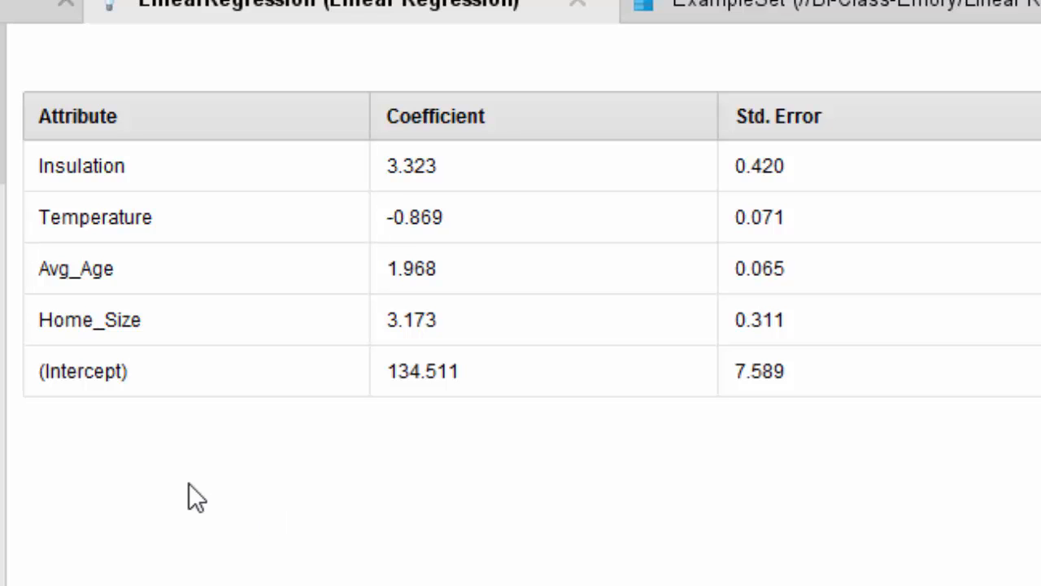
left_click(2, 277)
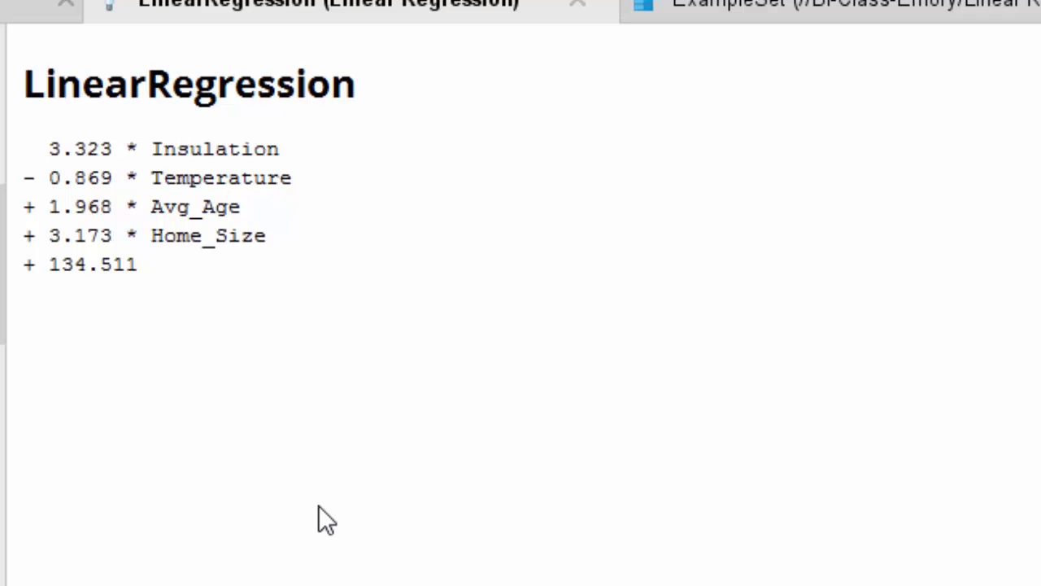
Import Linear Reg - HeatingOil-S.csv from the computer into the BI-Class-Emory repository with default format settings, and view its attribute statistics
left_click(593, 37)
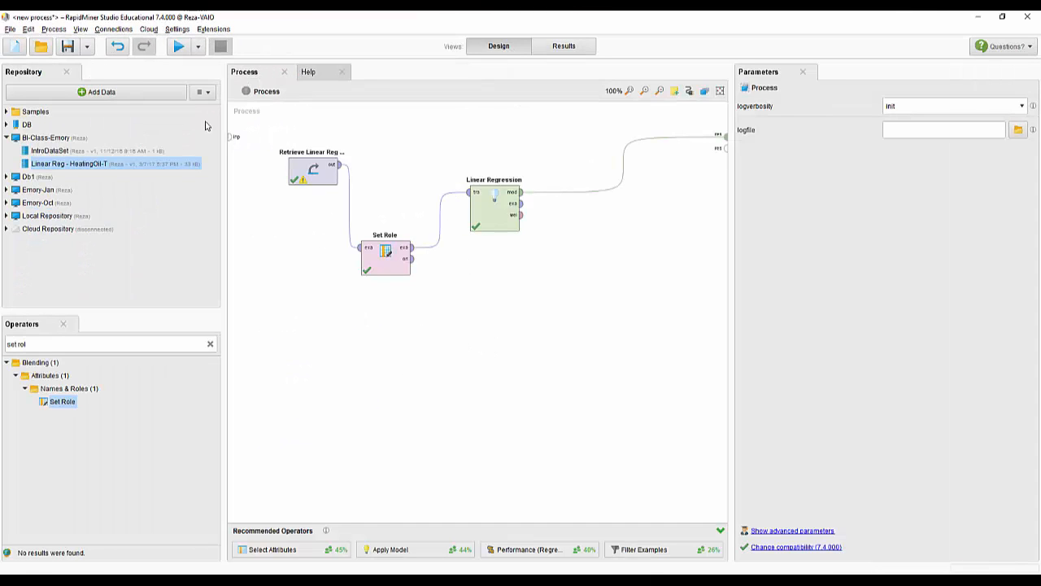
left_click(146, 92)
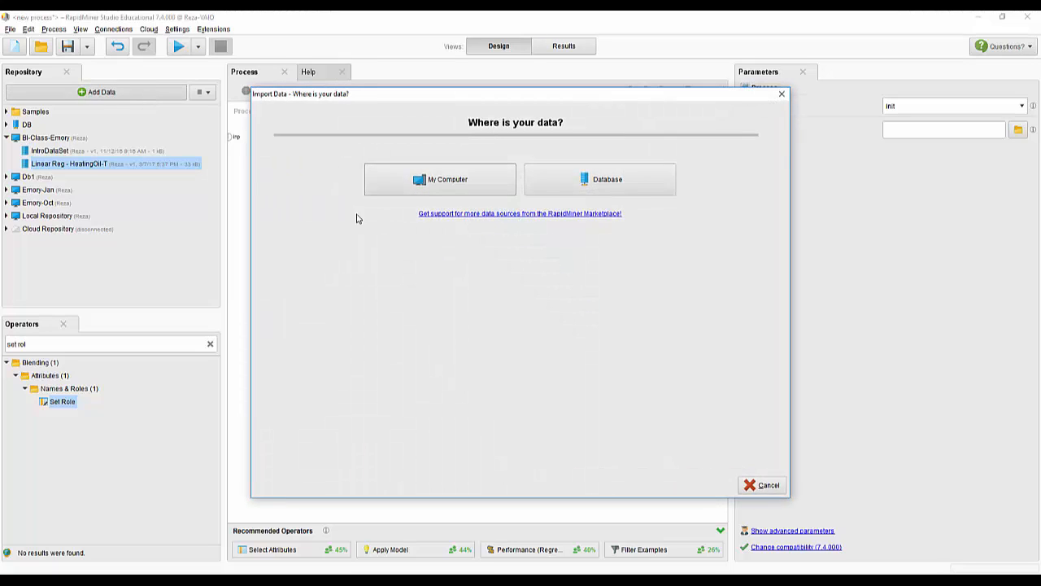
left_click(432, 191)
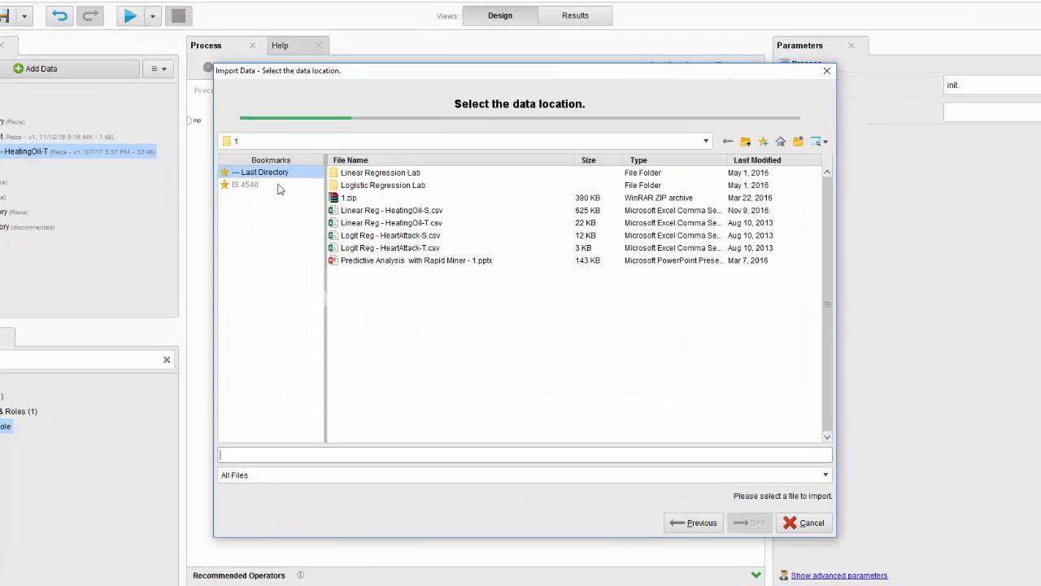
left_click(383, 223)
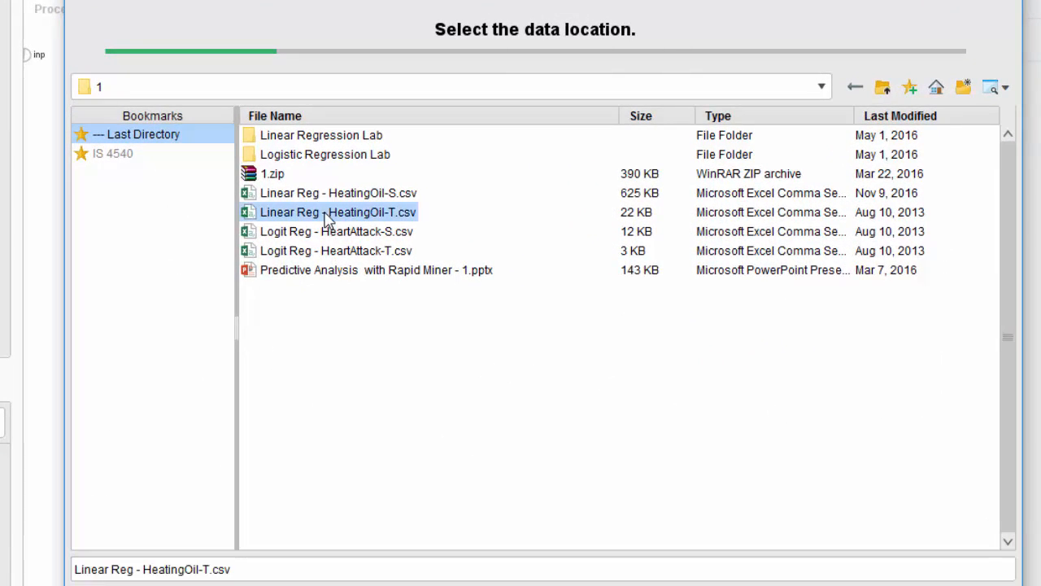
left_click(379, 193)
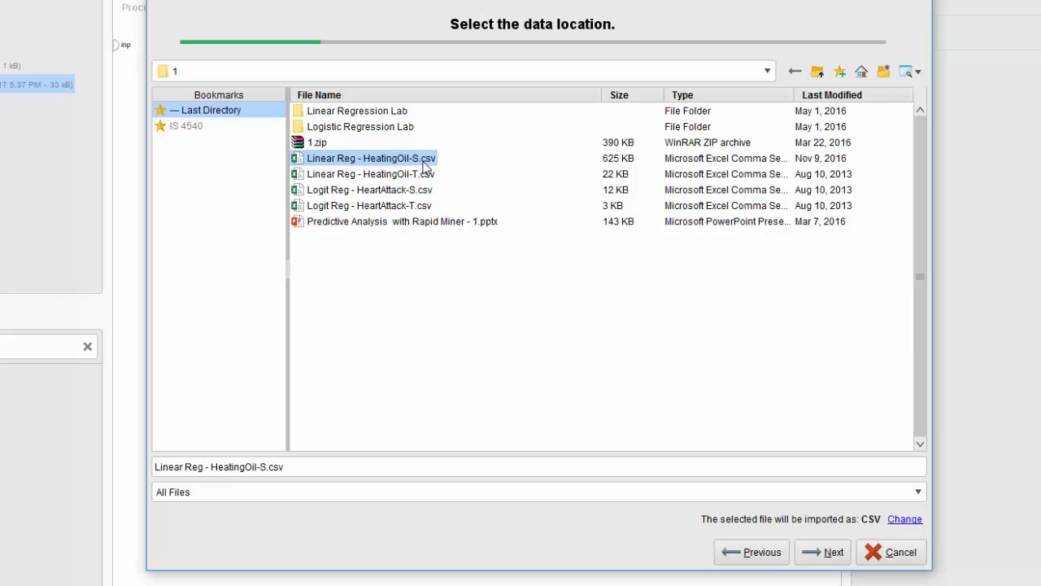
left_click(826, 556)
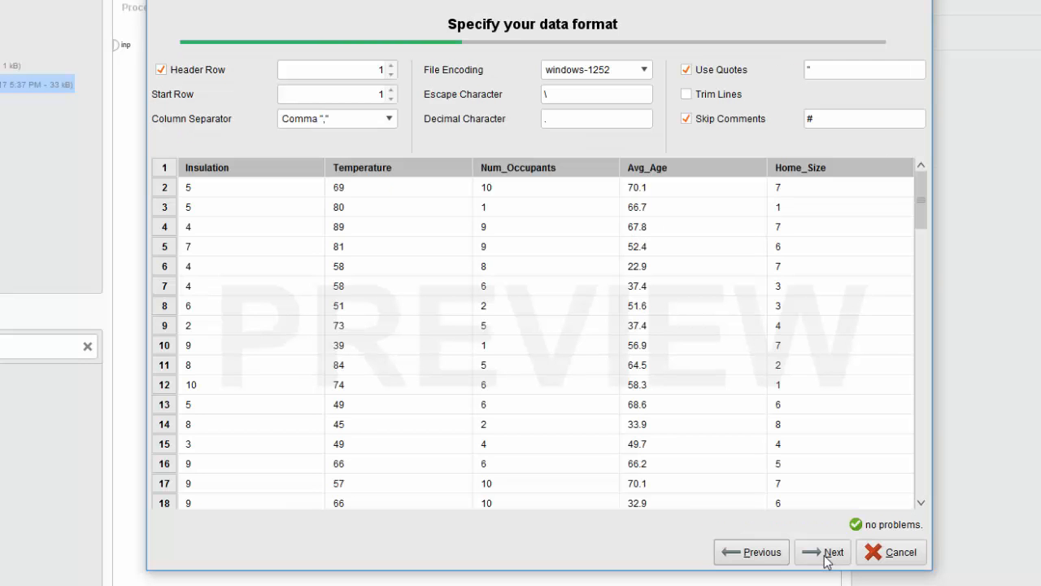
left_click(826, 555)
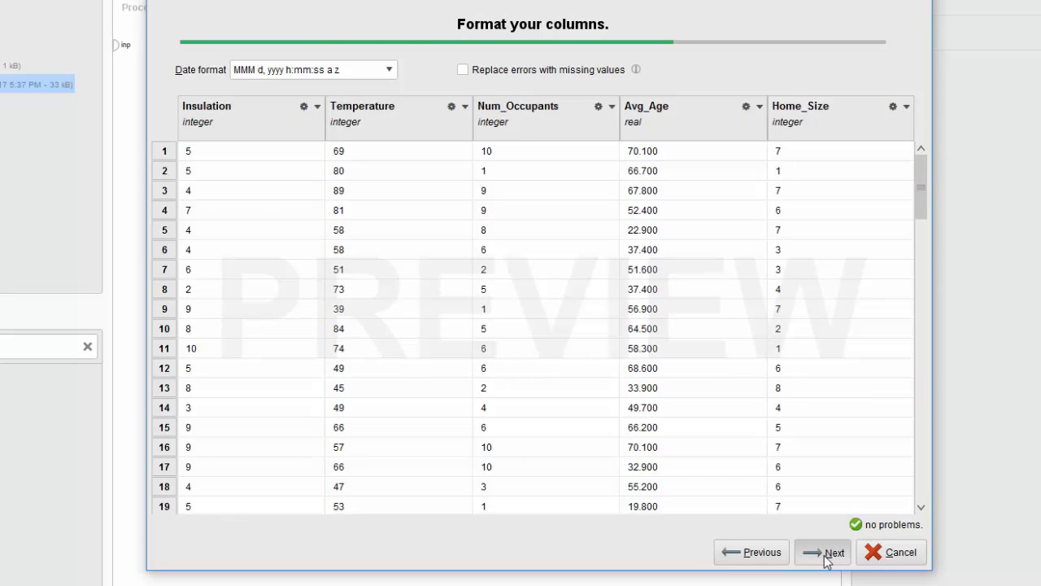
left_click(826, 555)
left_click(827, 558)
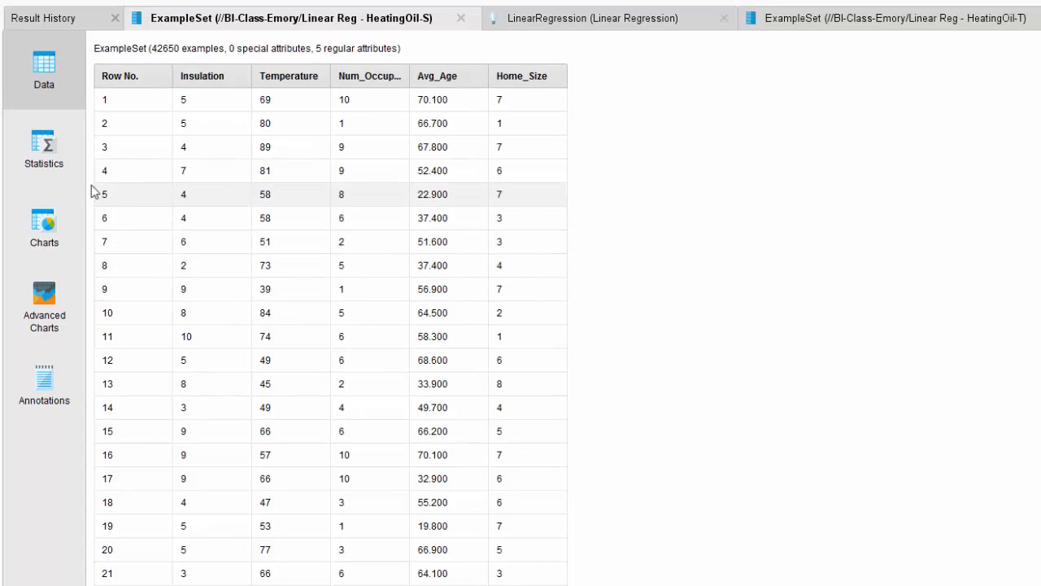
left_click(64, 167)
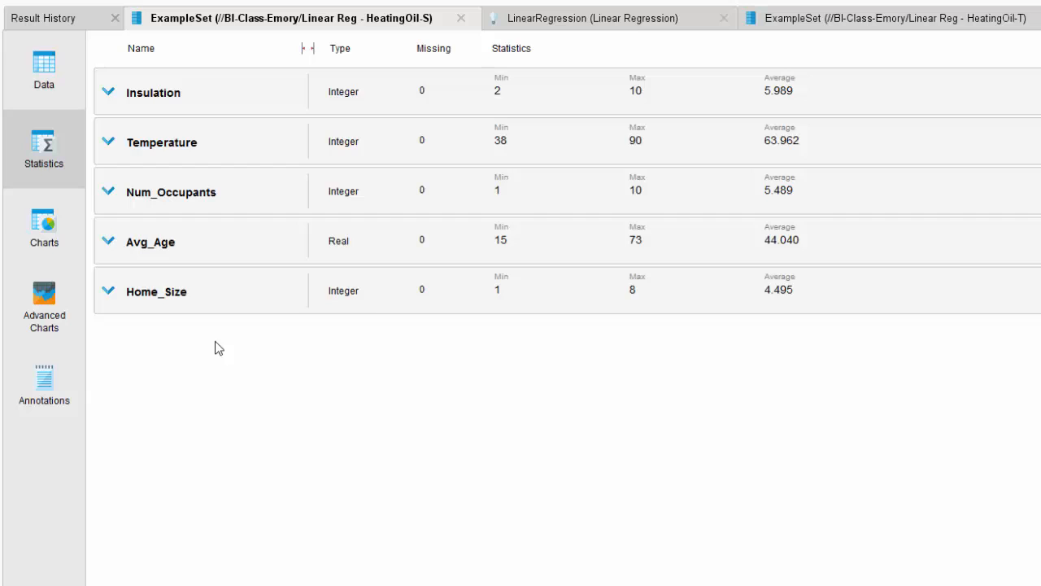
Add the Linear Reg - HeatingOil-S dataset to the process below the existing operators and rename its operator Scoring DataSet
left_click(716, 53)
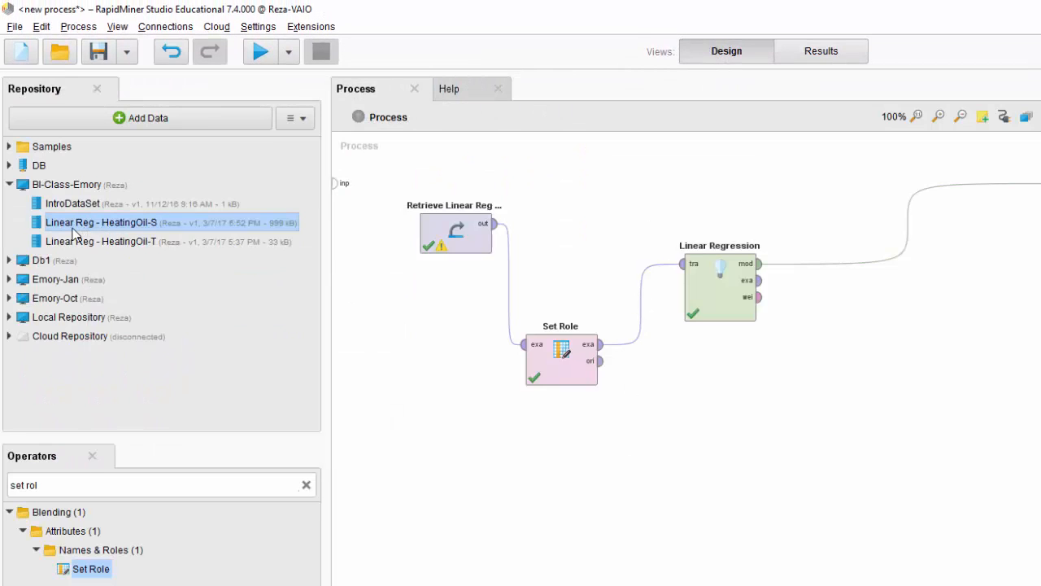
left_click_drag(73, 230, 433, 537)
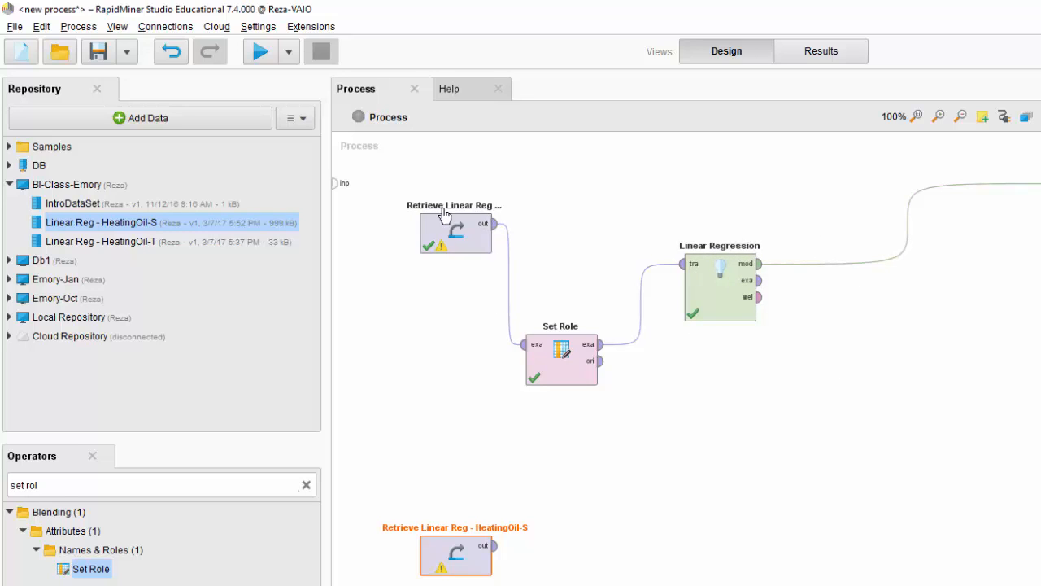
right_click(435, 546)
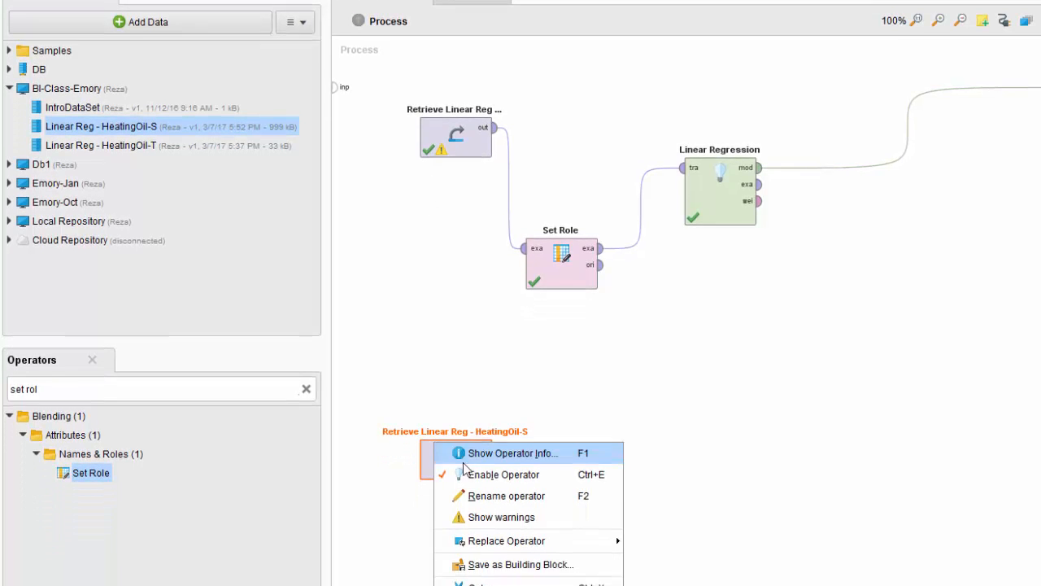
left_click(494, 403)
type("Scorin")
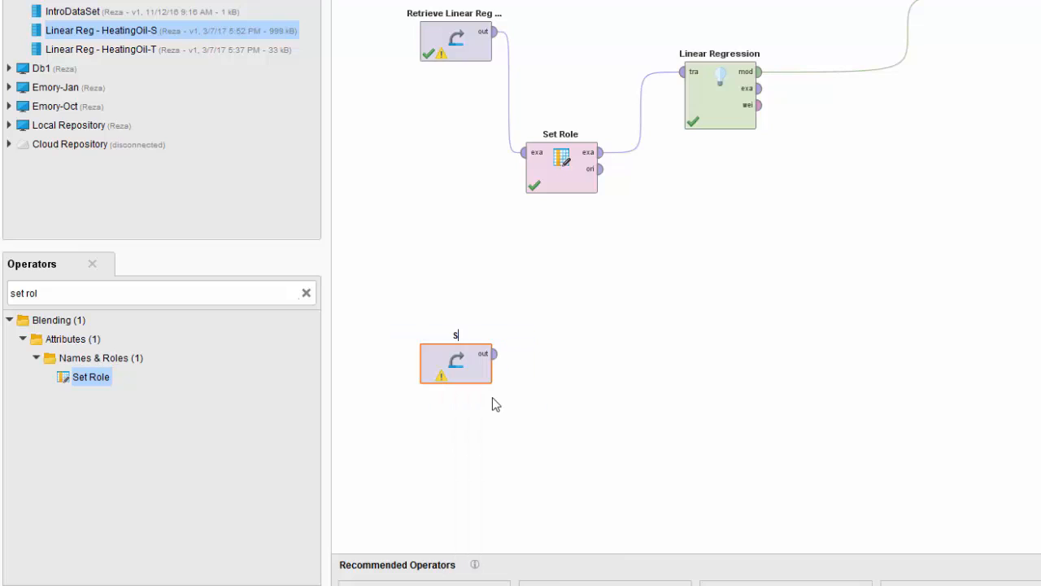
type("g Data Set")
key("BackSpace")
key("BackSpace")
key("BackSpace")
key("BackSpace")
type("Set")
left_click(491, 397)
Rename the Retrieve operator for the HeatingOil-T data as Training DataSet
left_click(446, 23)
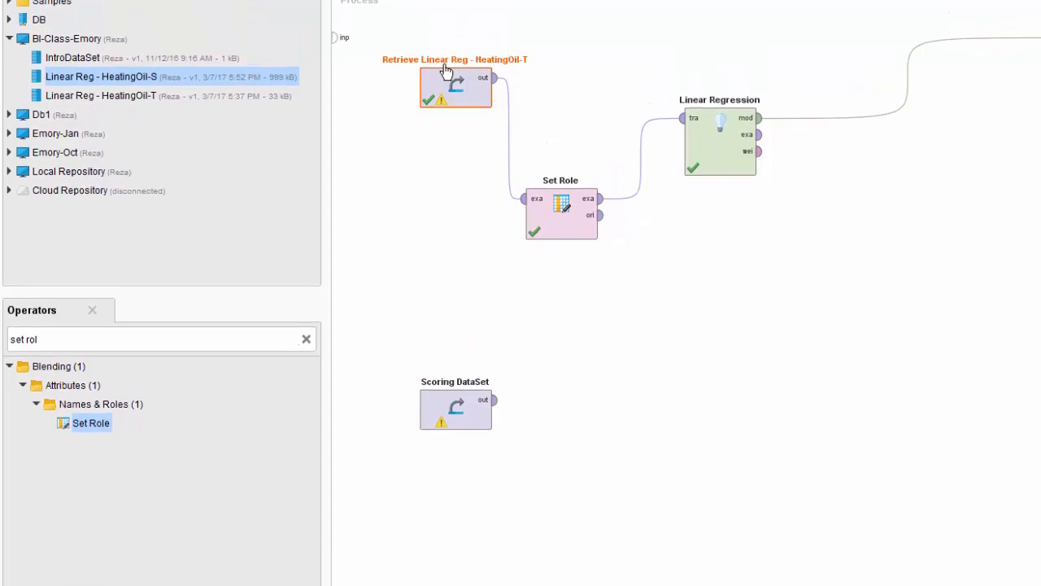
right_click(446, 85)
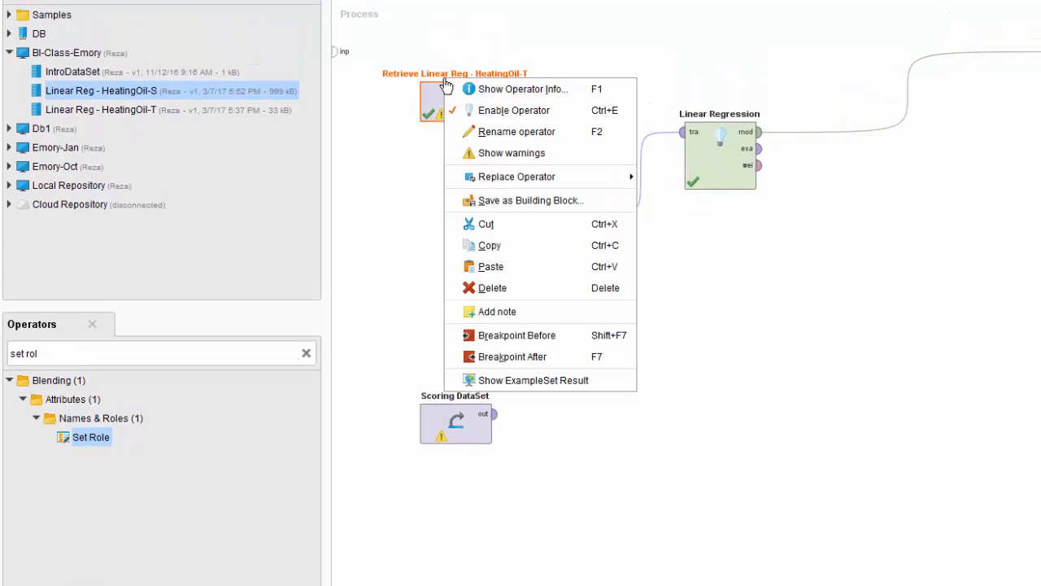
left_click(500, 134)
type("Tra")
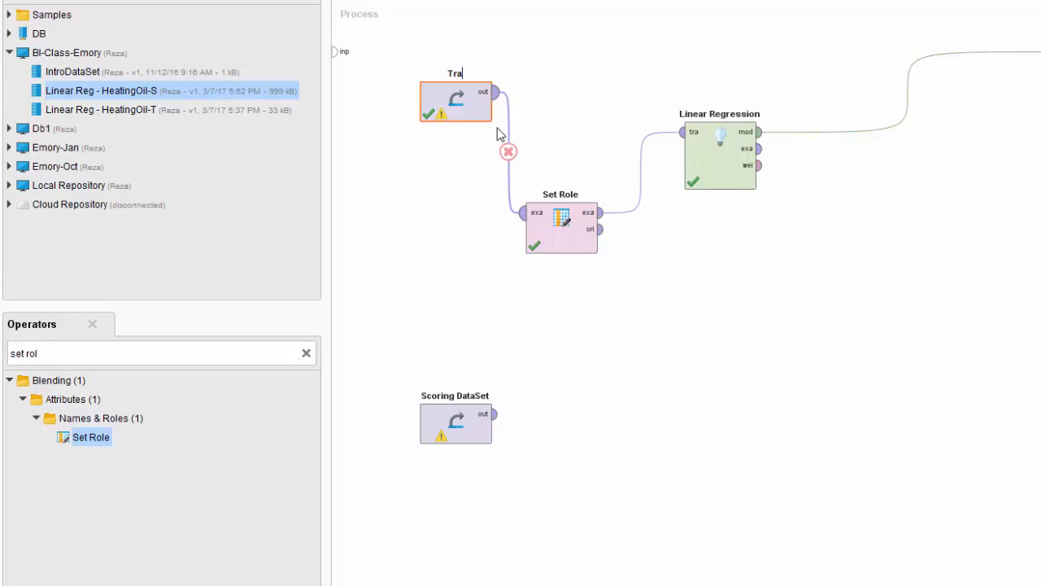
type("ining Dataset")
key("BackSpace")
key("BackSpace")
key("BackSpace")
type("Set")
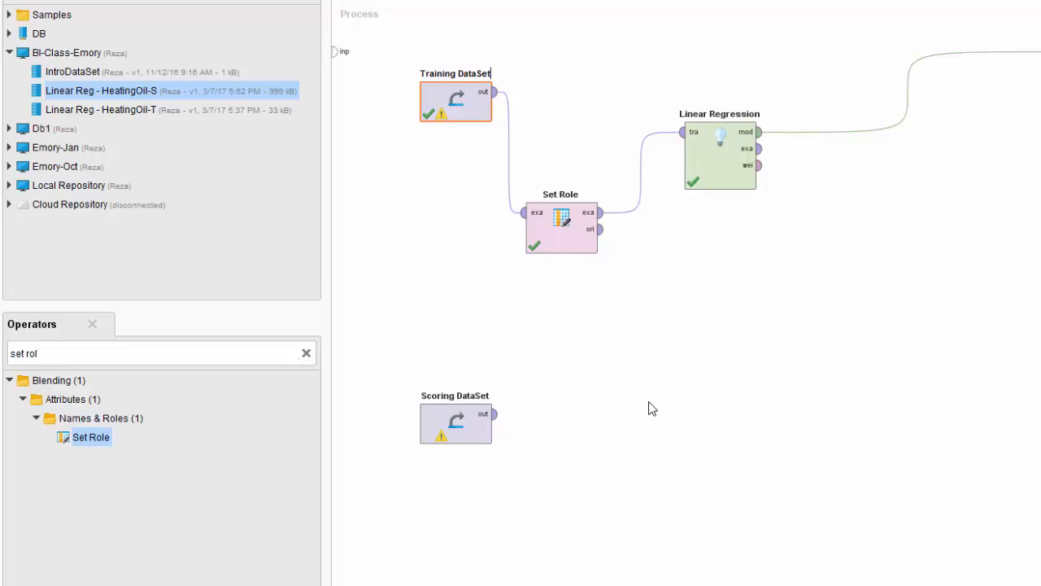
left_click(621, 396)
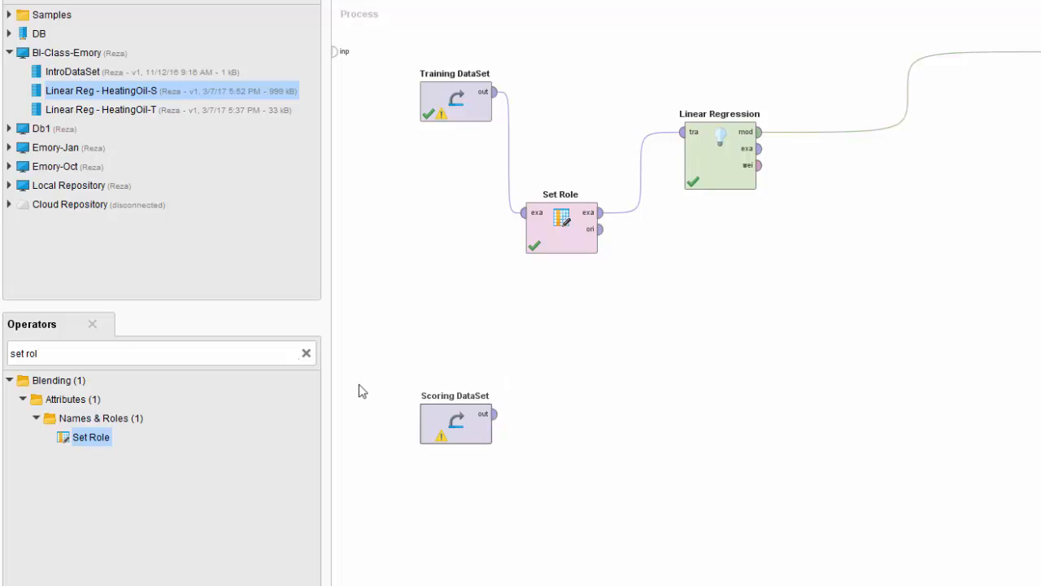
Add an Apply Model operator and feed it the Linear Regression model and the Scoring DataSet output as unlabelled data
left_click(306, 354)
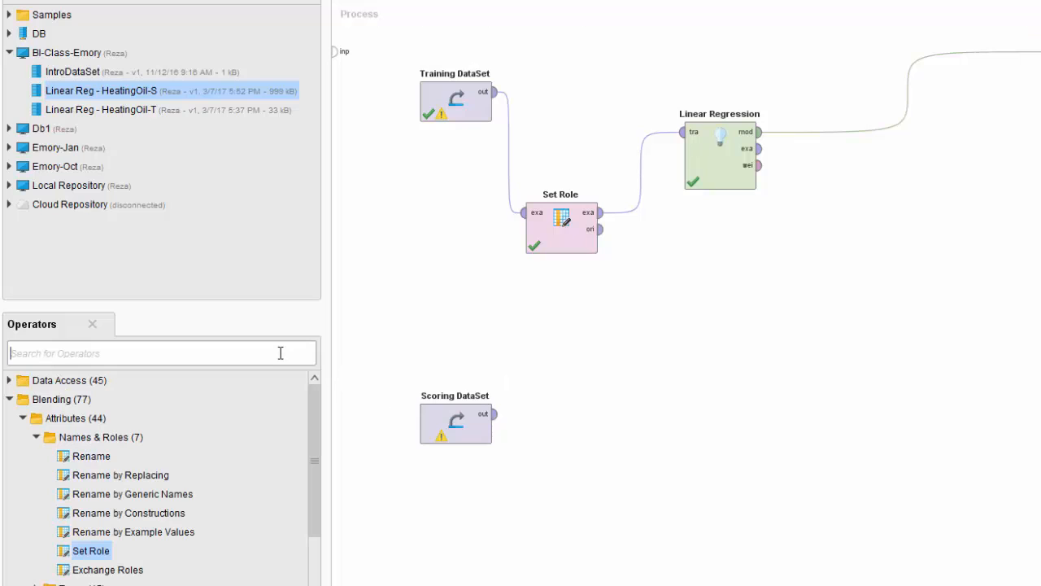
type("apply")
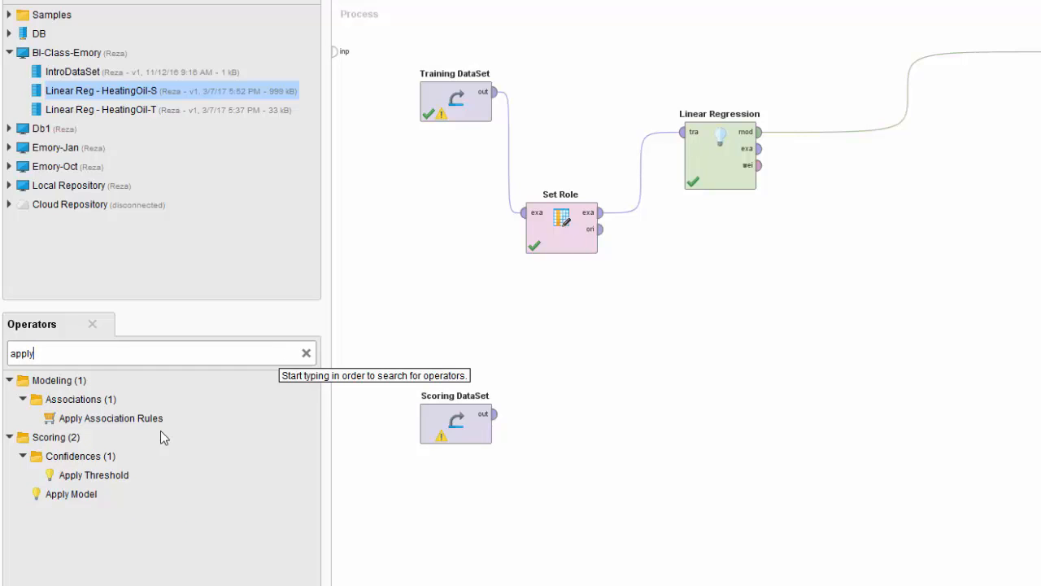
left_click_drag(61, 493, 858, 311)
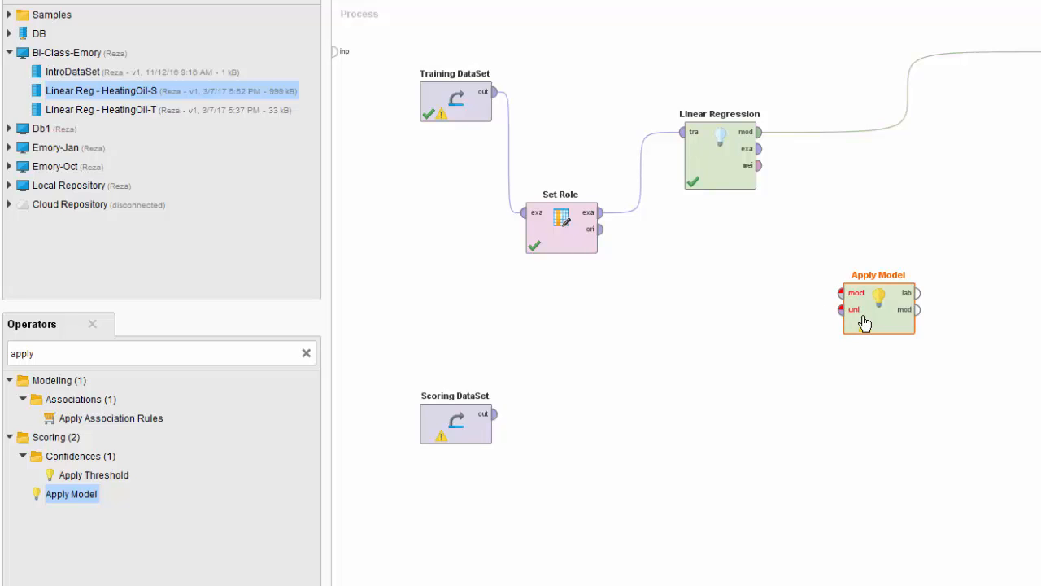
mouse_move(848, 329)
mouse_move(758, 135)
left_mouse_down()
mouse_move(834, 244)
mouse_move(840, 295)
left_mouse_up()
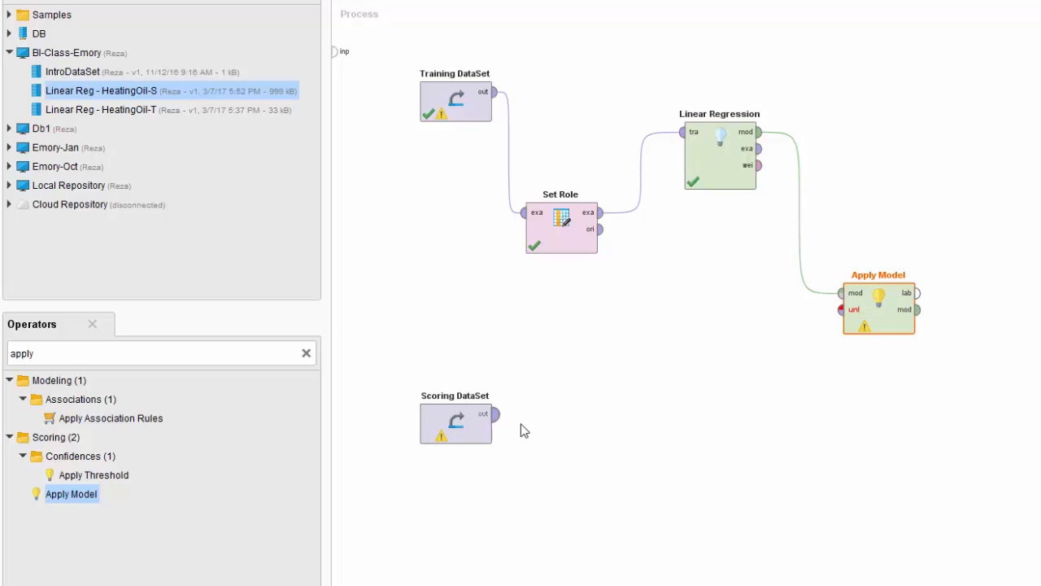
left_click_drag(497, 418, 841, 310)
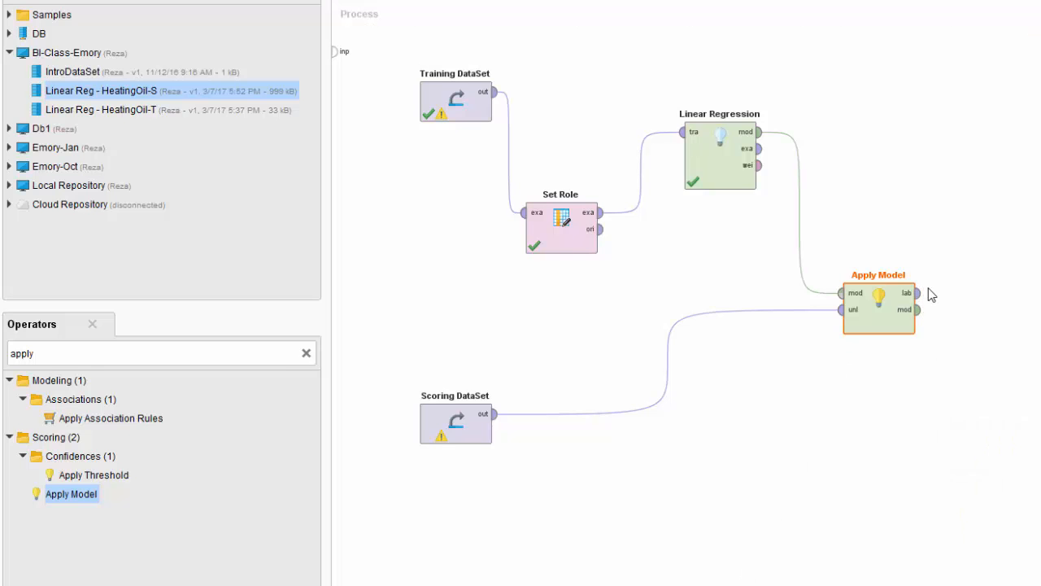
Connect Apply Model's labelled data and model outputs to the process result ports and run the process
left_click_drag(860, 331, 997, 84)
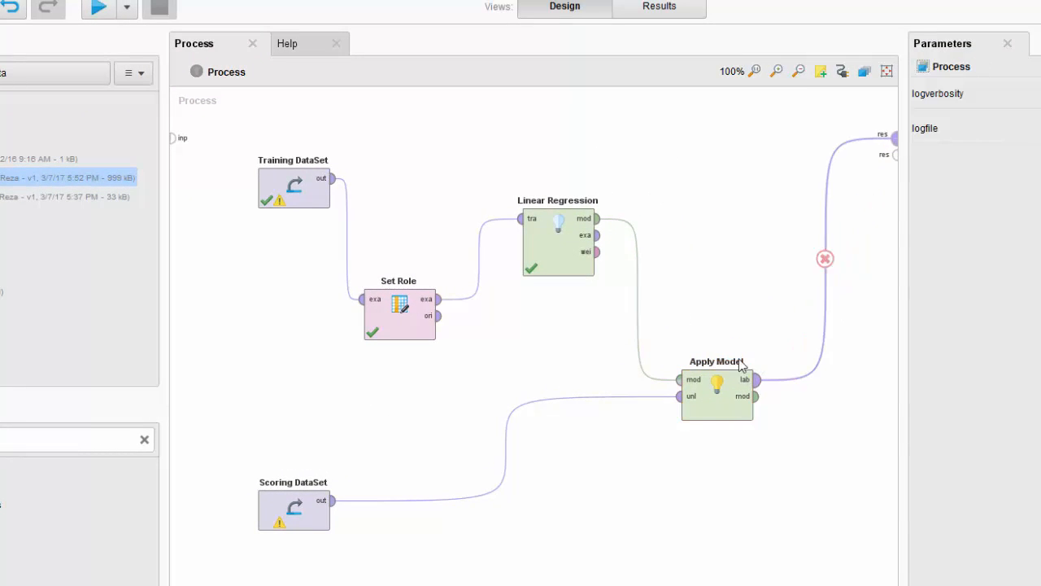
left_click_drag(756, 396, 895, 154)
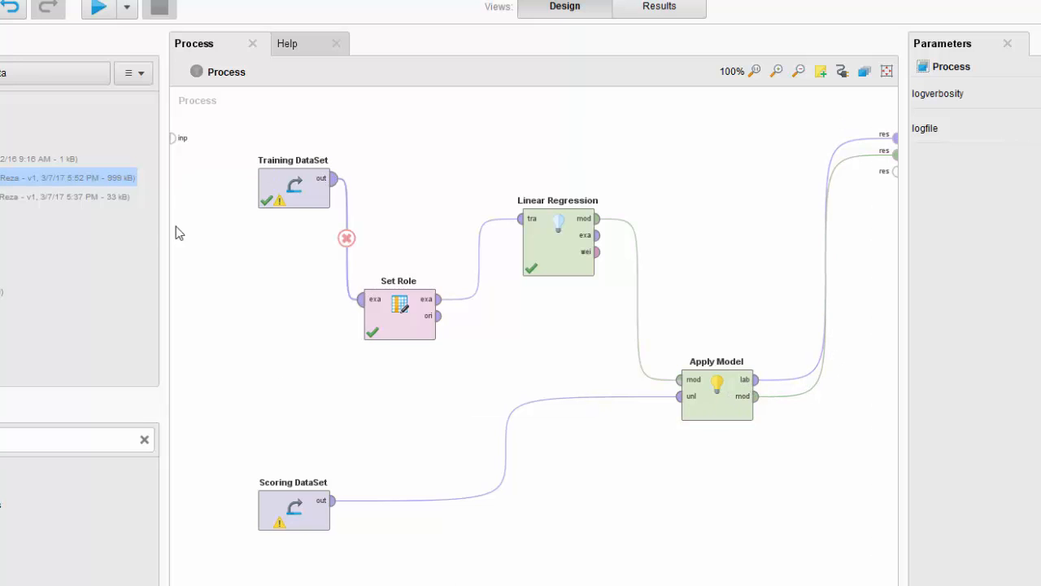
left_click(97, 9)
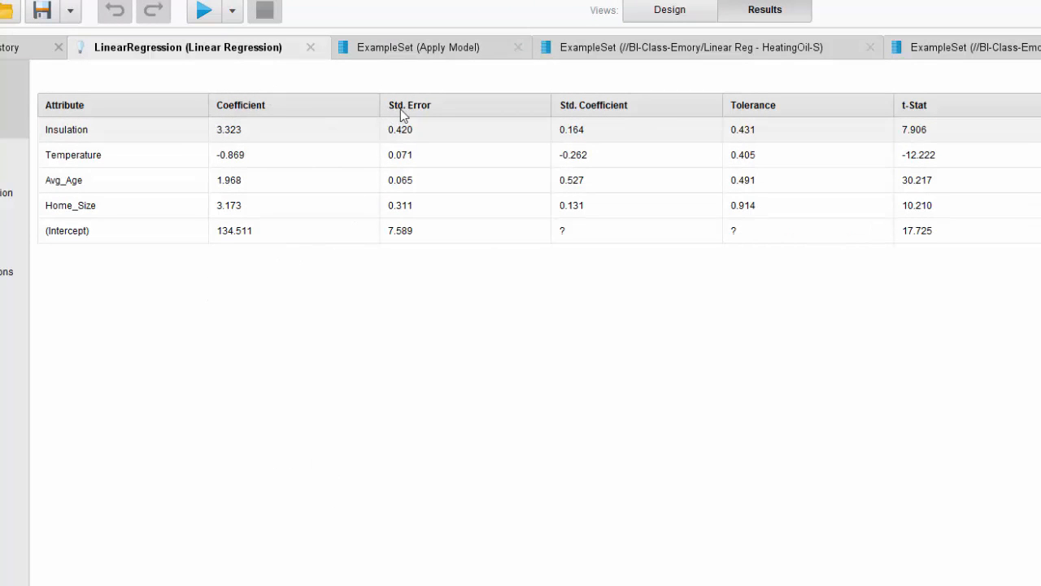
Examine the scored example set with the prediction(Heating_Oil) column widened to show its full name, and revisit the linear regression results
left_click(415, 50)
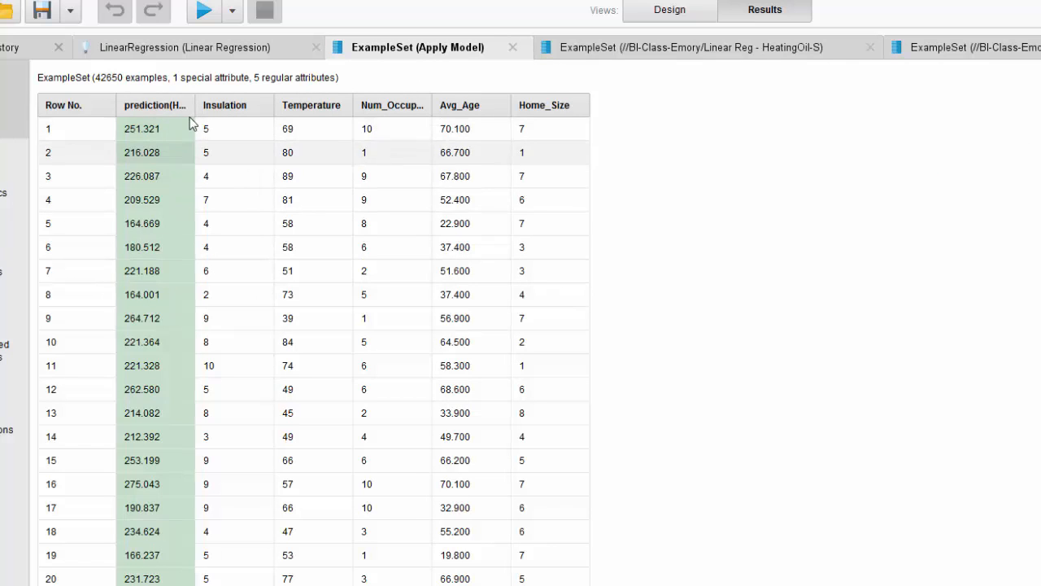
left_click_drag(195, 105, 246, 105)
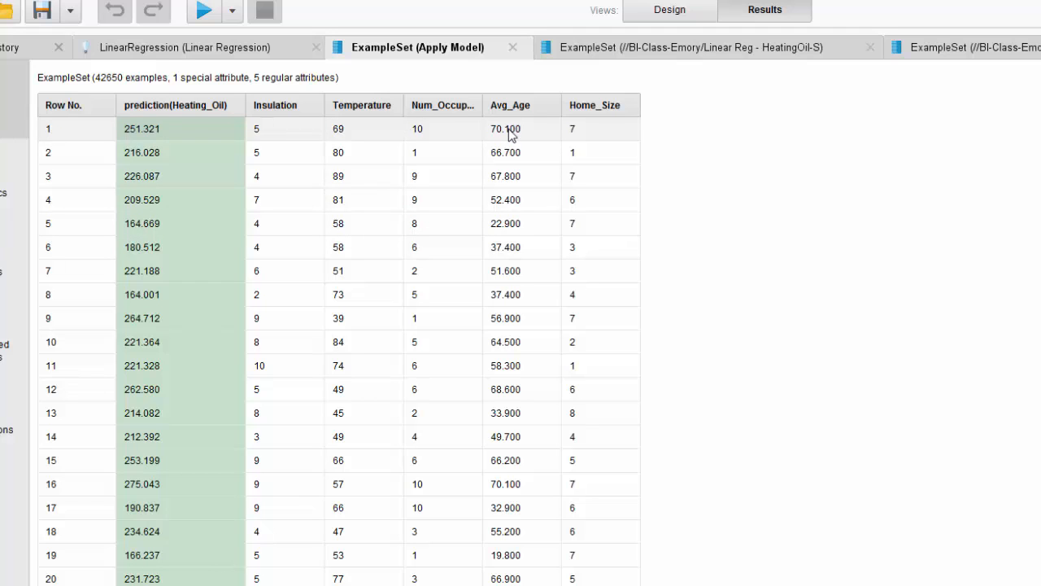
left_click(162, 49)
left_click(11, 203)
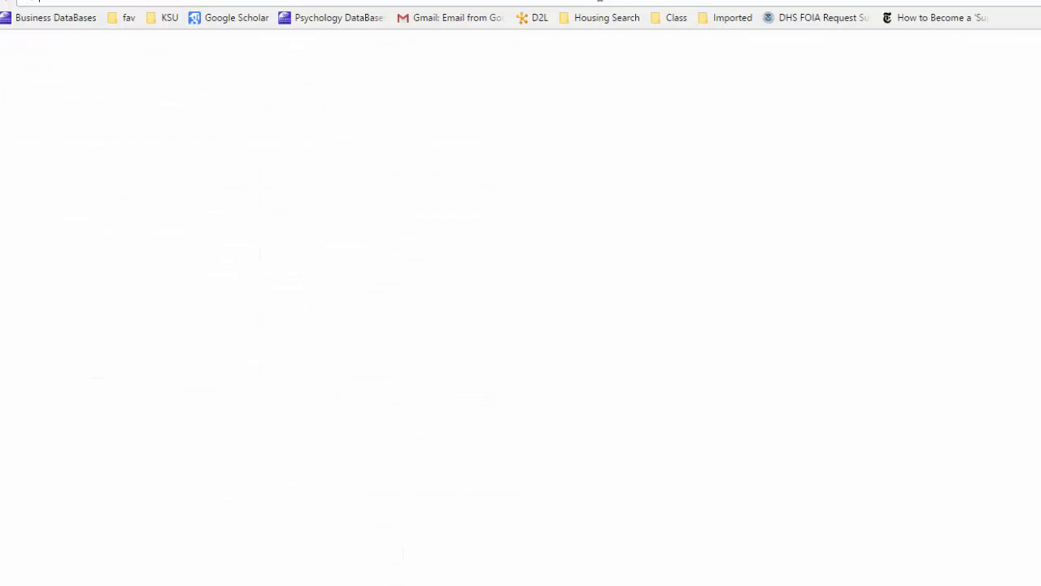
Switch to Chrome, search Google for "calculator", and place the reduced browser window beside the predicted data rows
type("calcul")
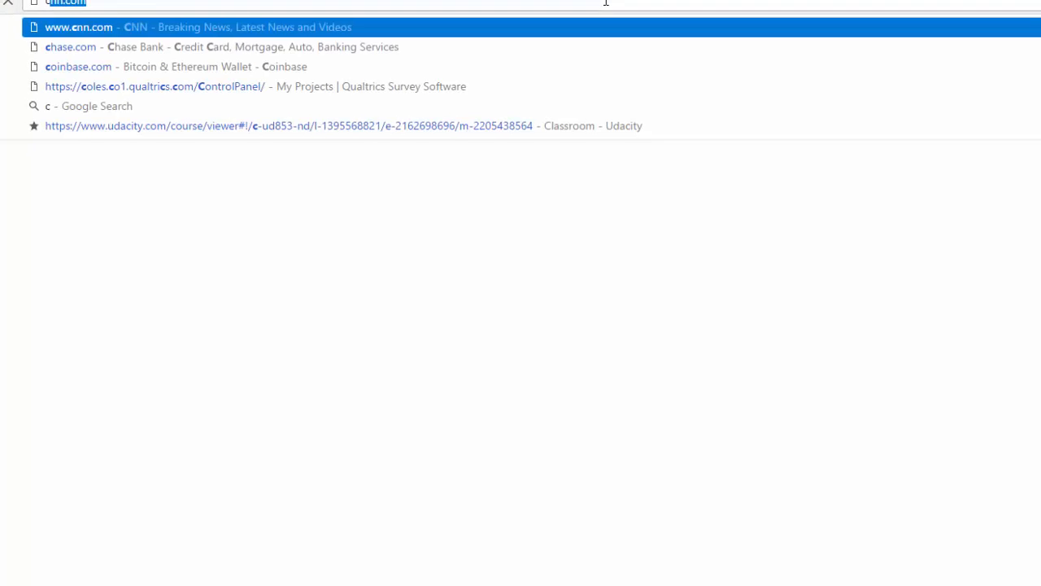
type("ator")
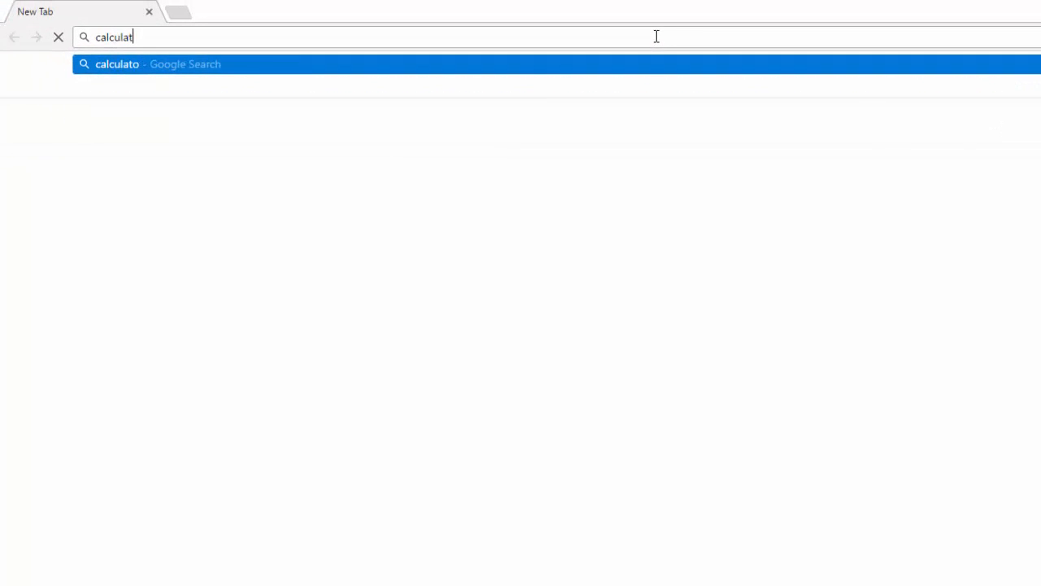
key("Return")
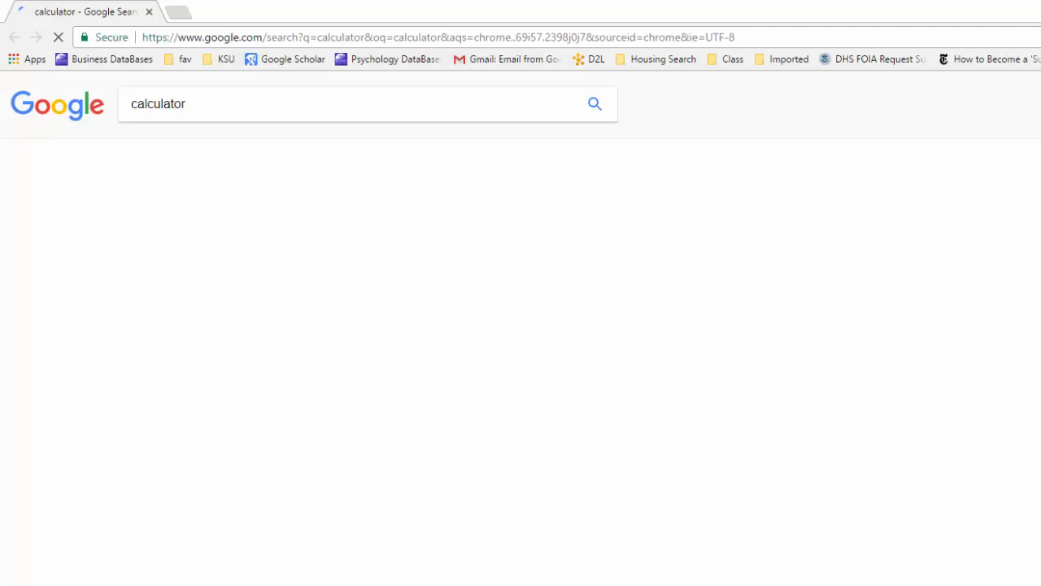
key("super+Down")
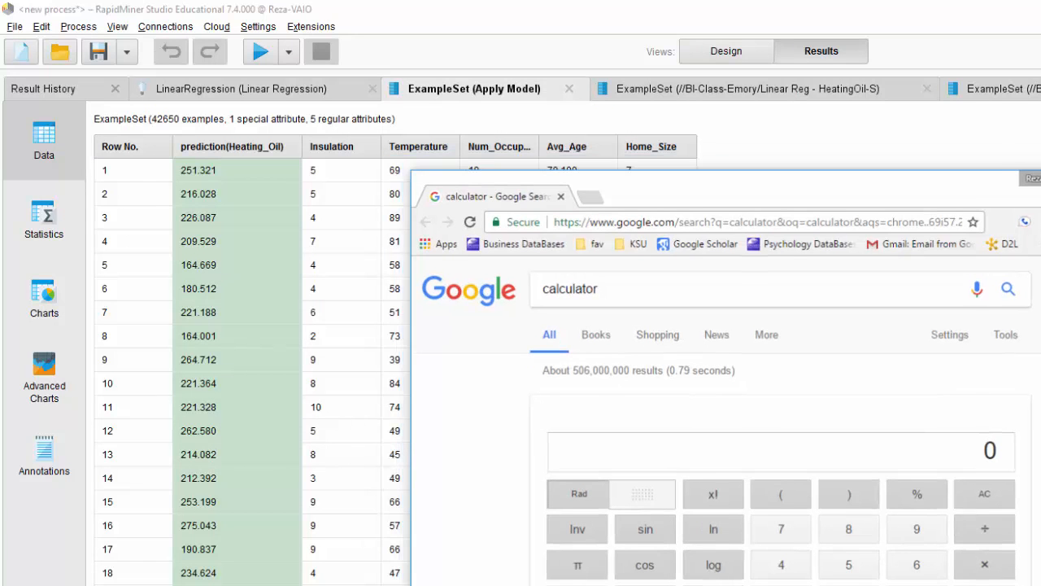
left_click_drag(792, 183, 914, 204)
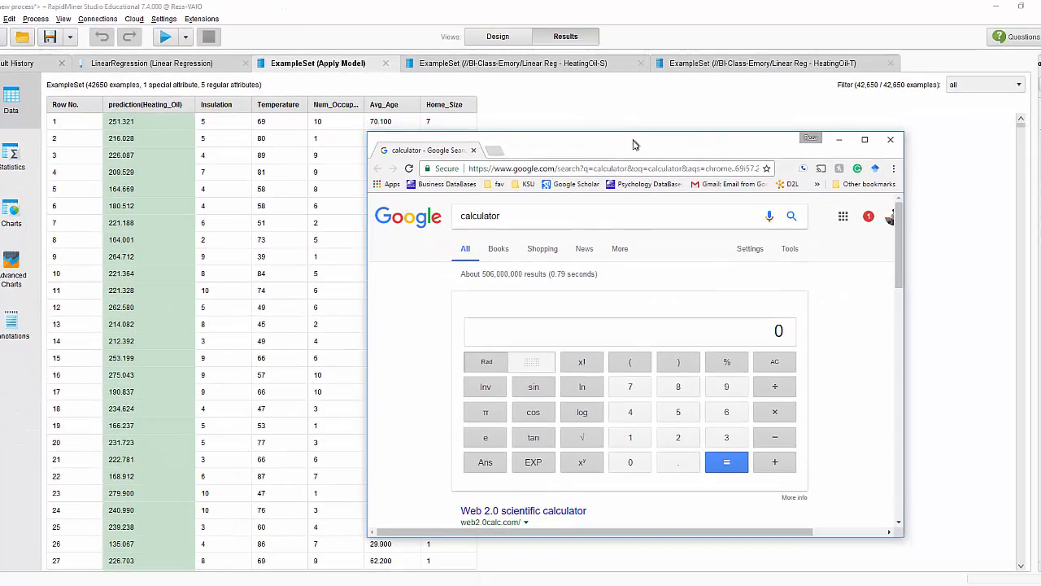
left_click_drag(634, 145, 635, 146)
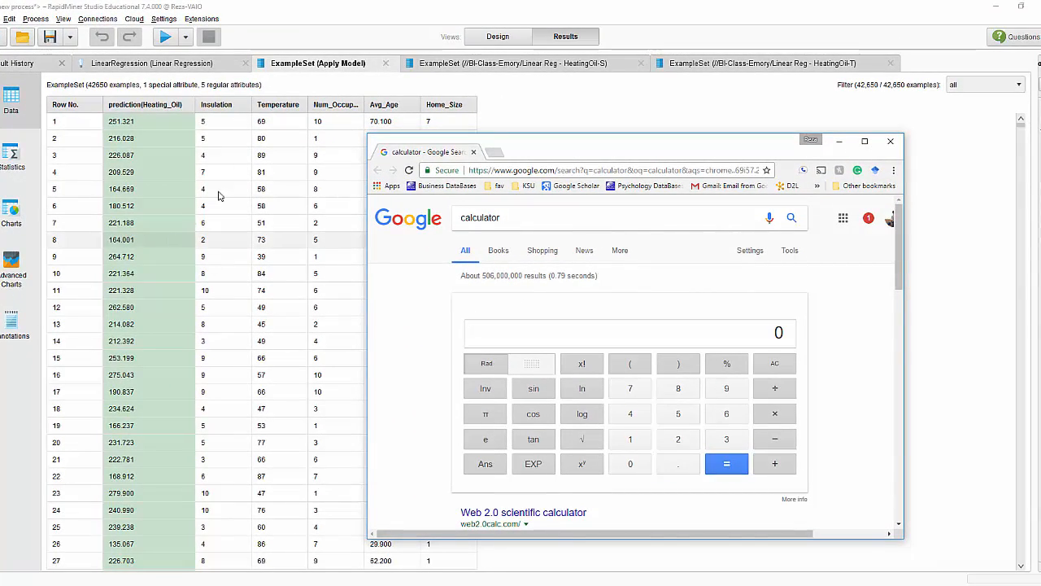
Bring up the linear regression formula and enter its intercept, 134.511, in the Google calculator
left_click(137, 65)
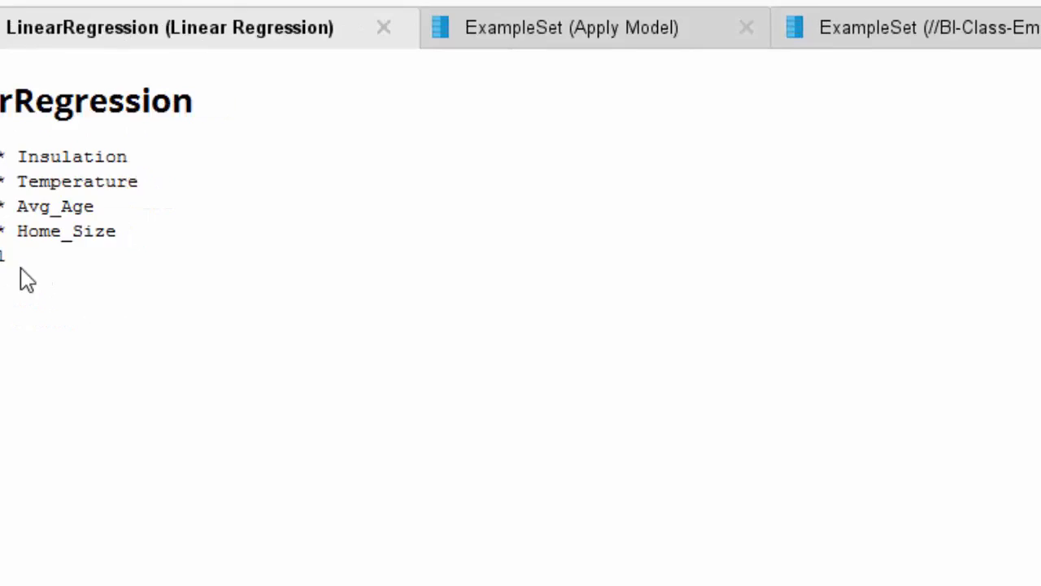
key("alt+Tab")
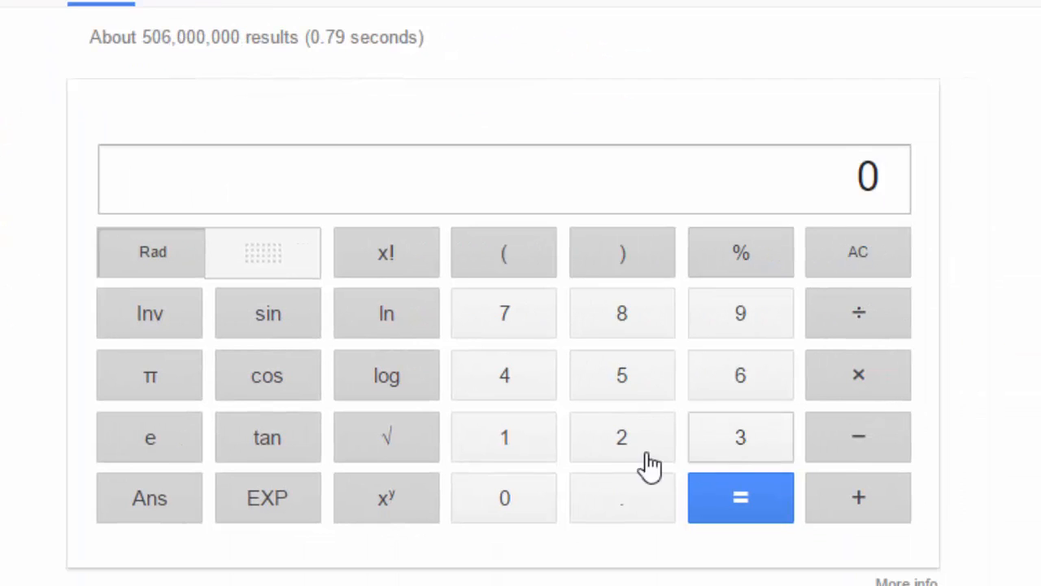
left_click(505, 456)
left_click(730, 452)
left_click(509, 401)
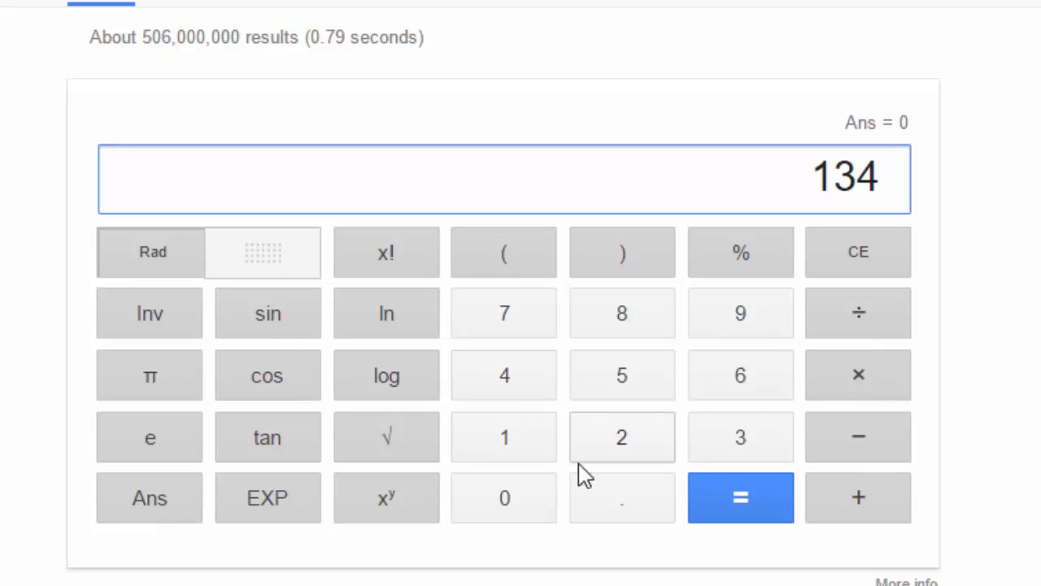
left_click(609, 500)
left_click(606, 382)
left_click(503, 454)
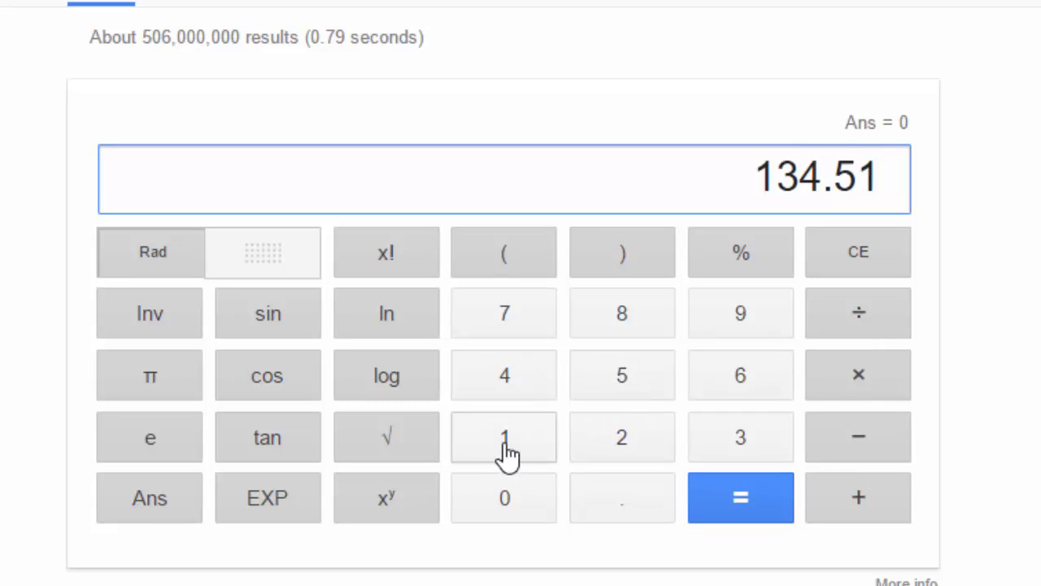
left_click(505, 456)
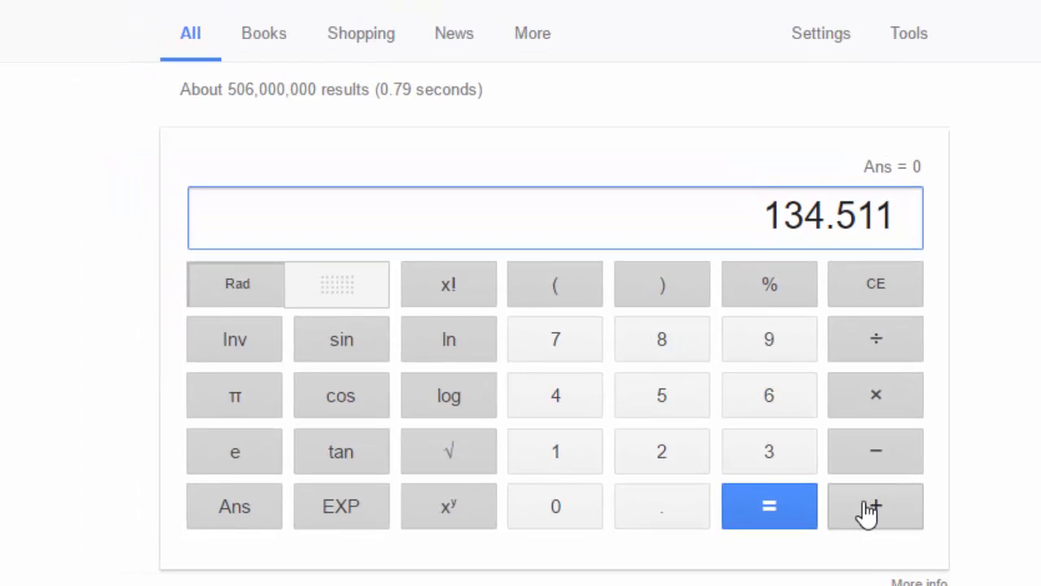
Add the Home_Size term to the calculation as + 3.173 × 7, taking the Home_Size value from row 1 of the scored data
left_click(855, 500)
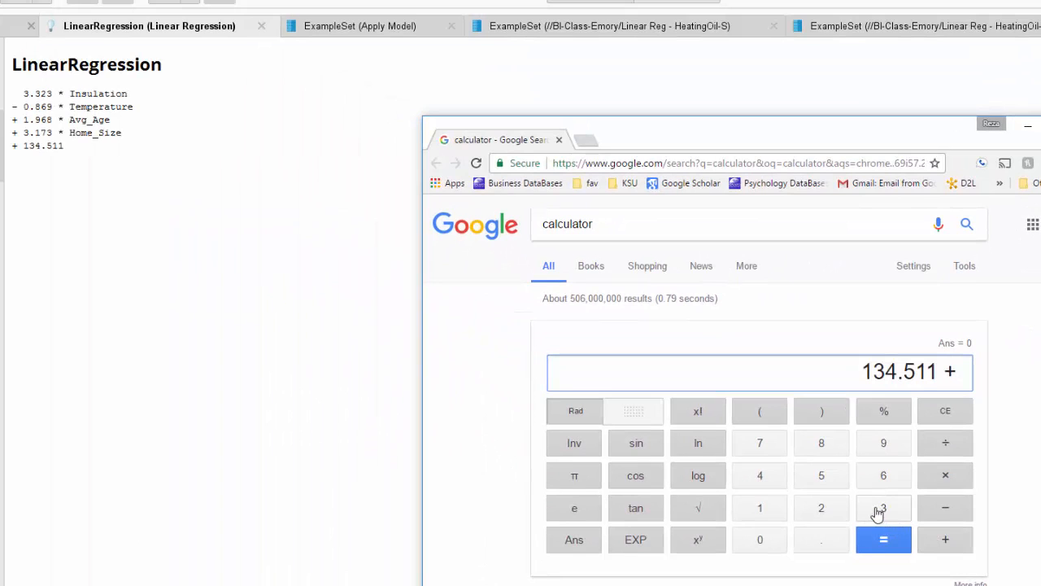
left_click(880, 509)
left_click(821, 539)
left_click(759, 508)
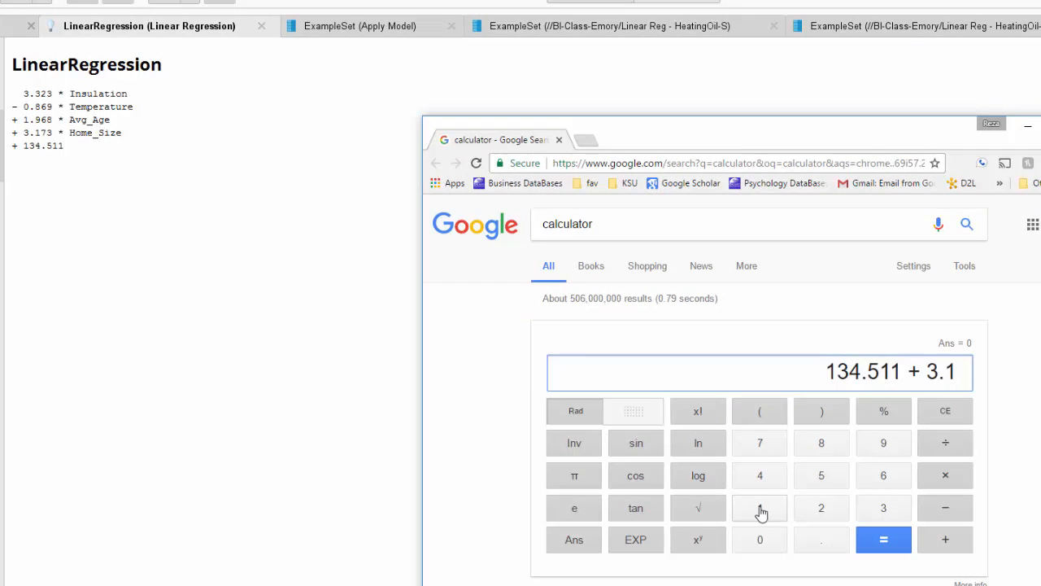
left_click(760, 447)
left_click(885, 511)
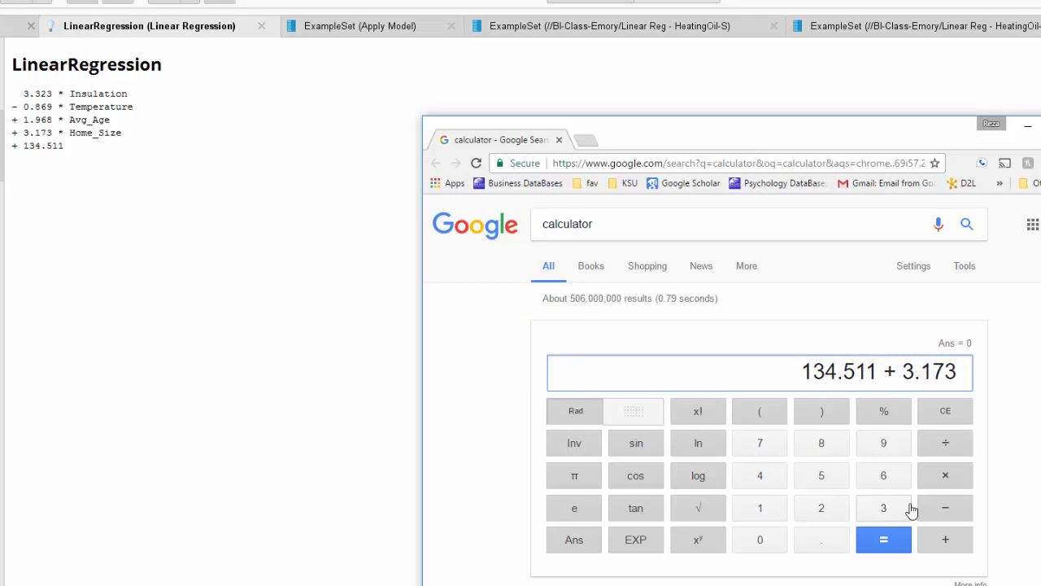
left_click(946, 477)
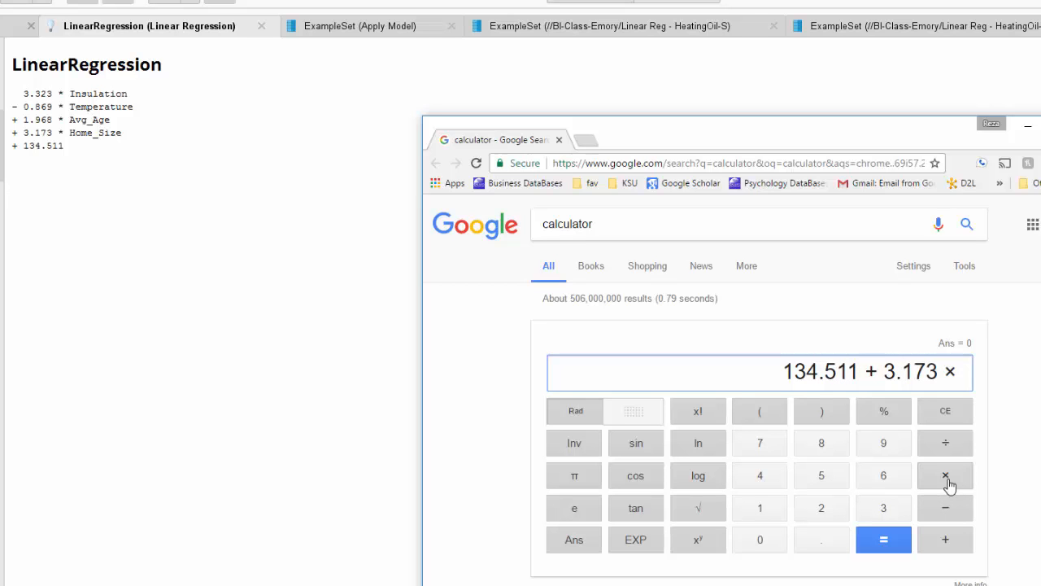
left_click(337, 28)
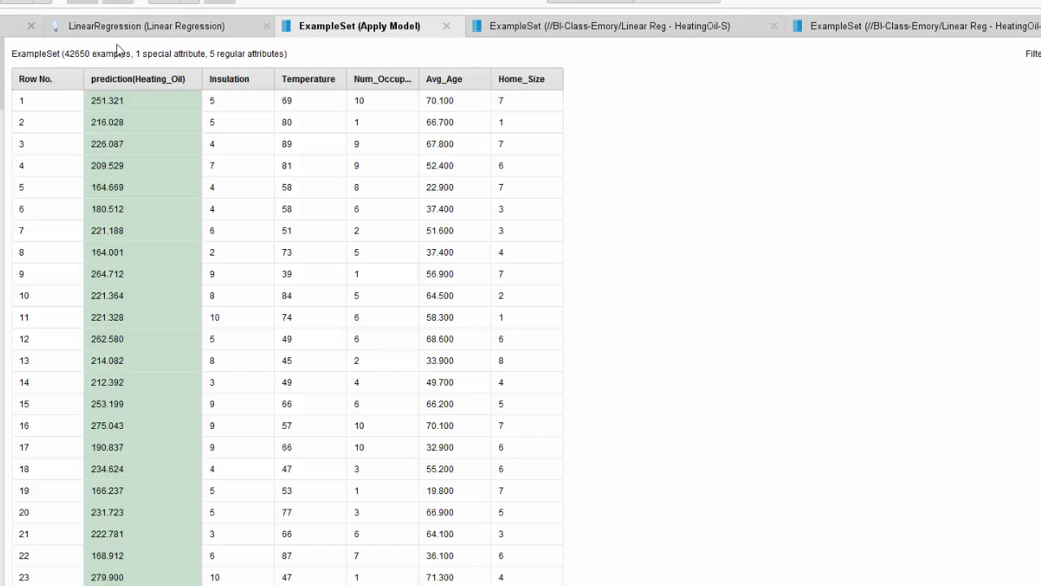
key("alt+Tab")
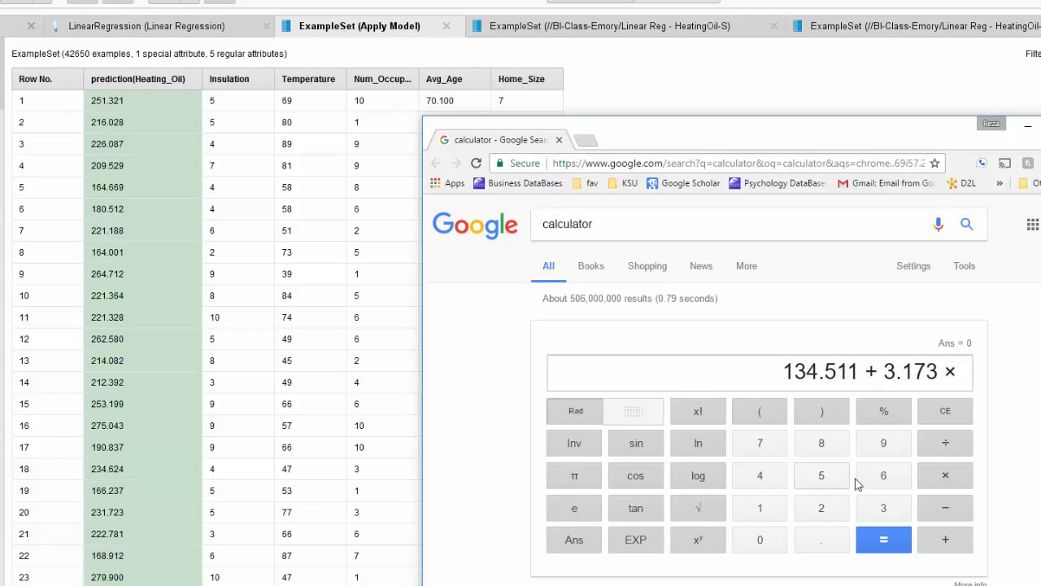
left_click(763, 447)
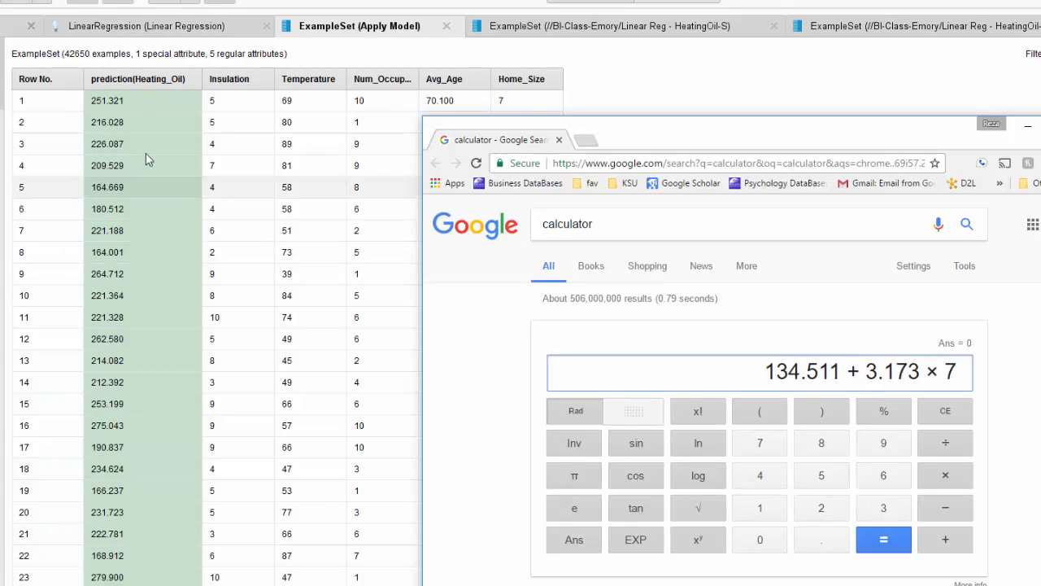
Return to the regression formula and add the Avg_Age coefficient to the calculation as + 1.968 ×
key("alt+Tab")
left_click(175, 31)
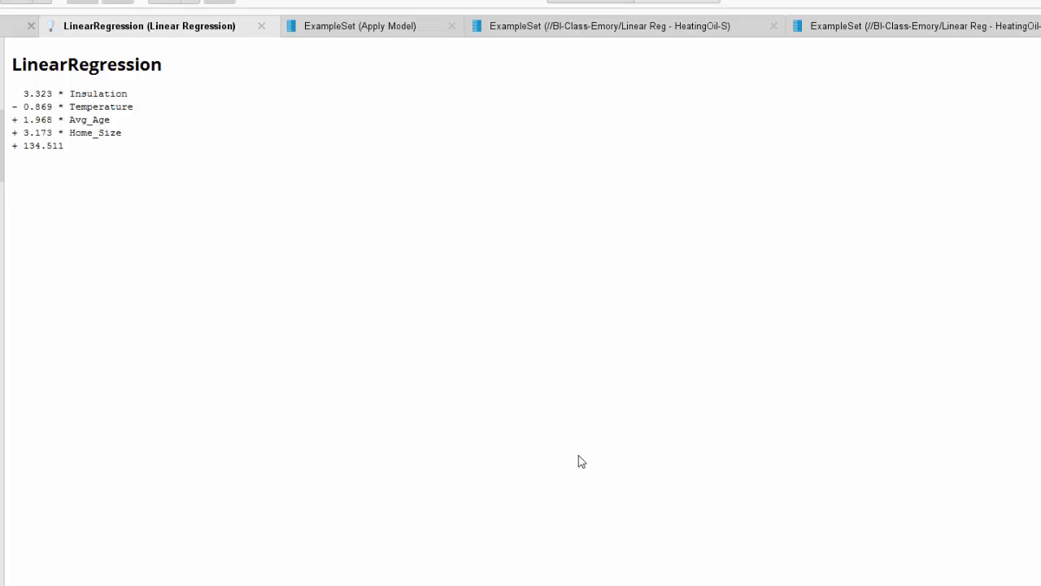
key("alt+Tab")
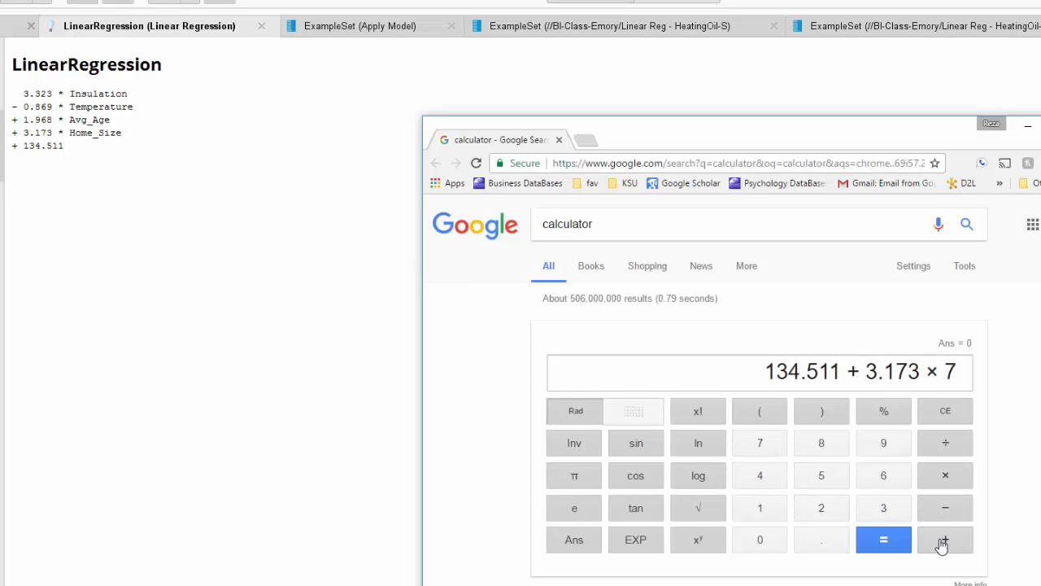
left_click(936, 541)
left_click(765, 513)
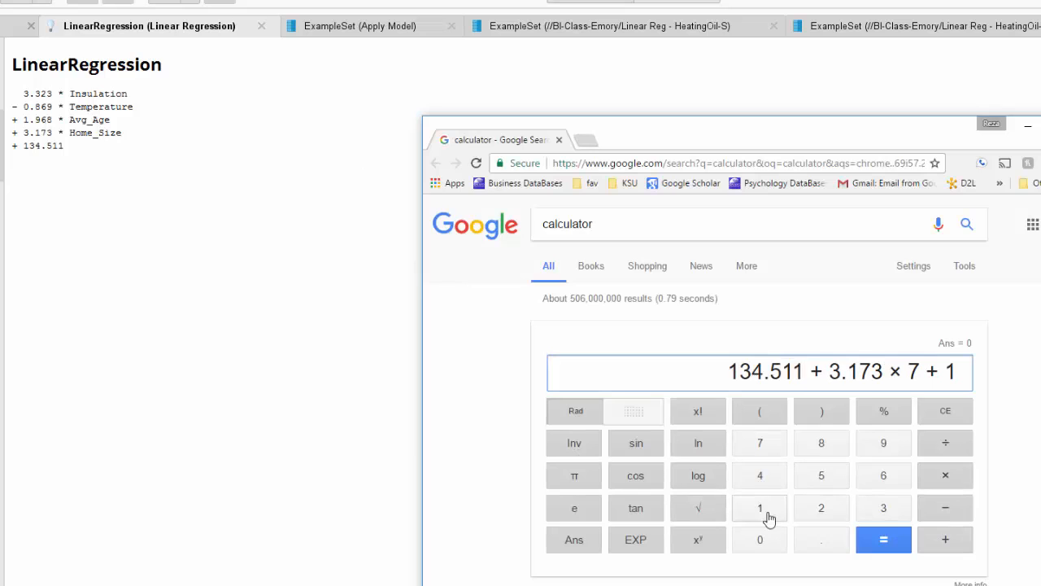
left_click(835, 547)
left_click(907, 452)
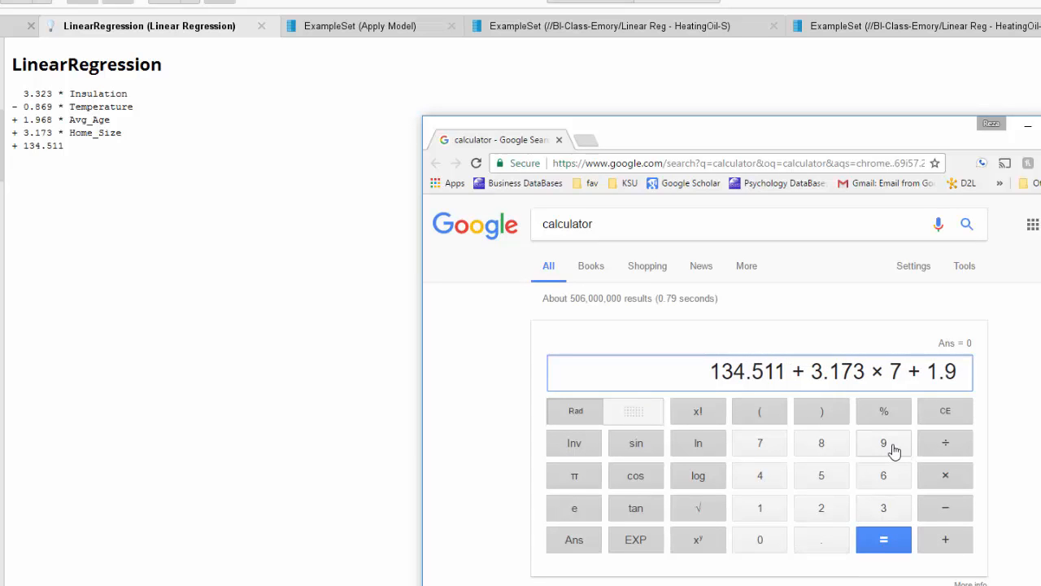
left_click(861, 480)
left_click(817, 454)
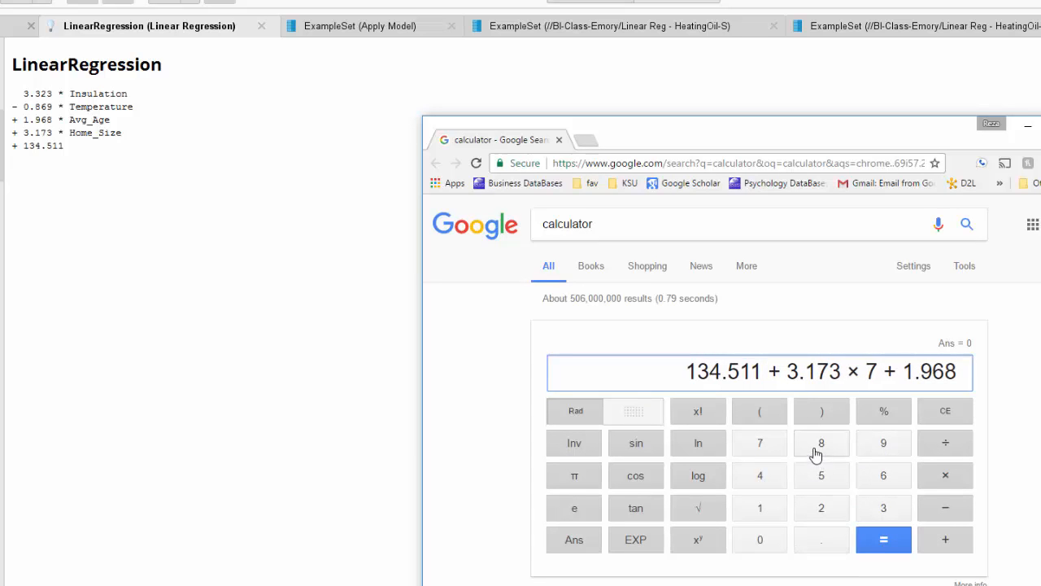
left_click(946, 480)
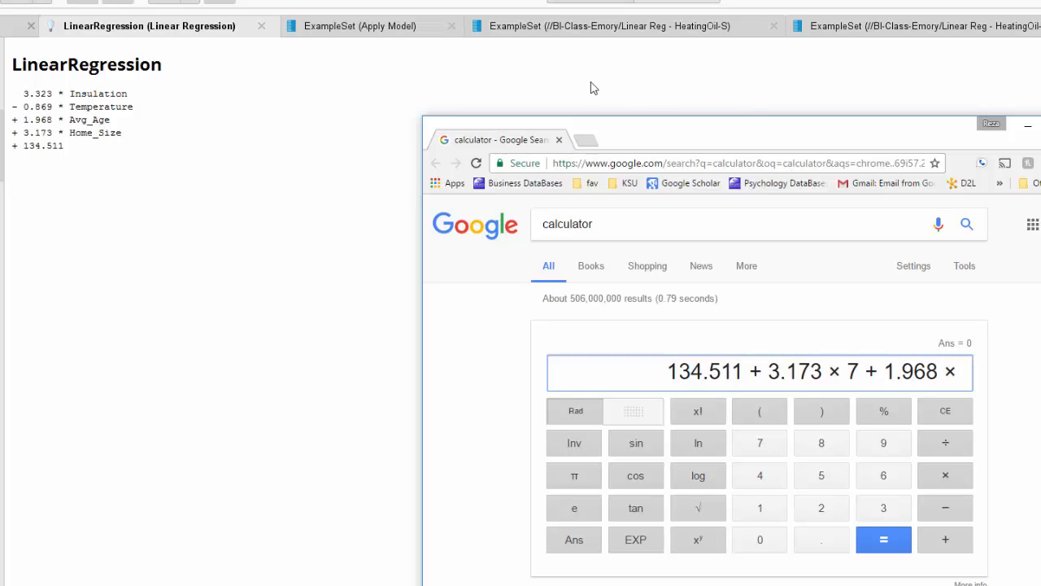
Look up Avg_Age in row 1 of the scored data and enter 70.1 as the multiplier of the Avg_Age coefficient
left_click(551, 86)
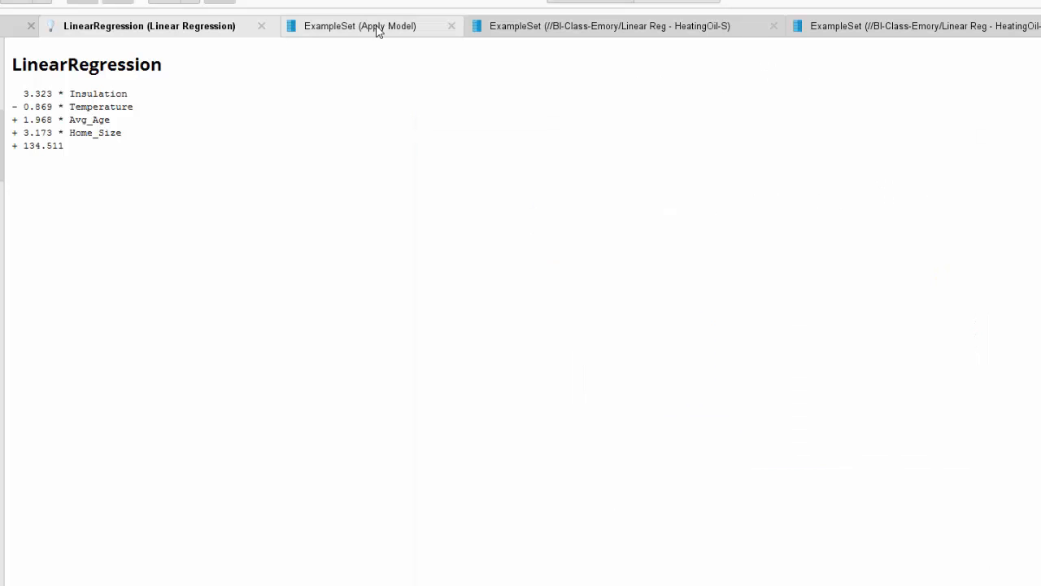
left_click(376, 31)
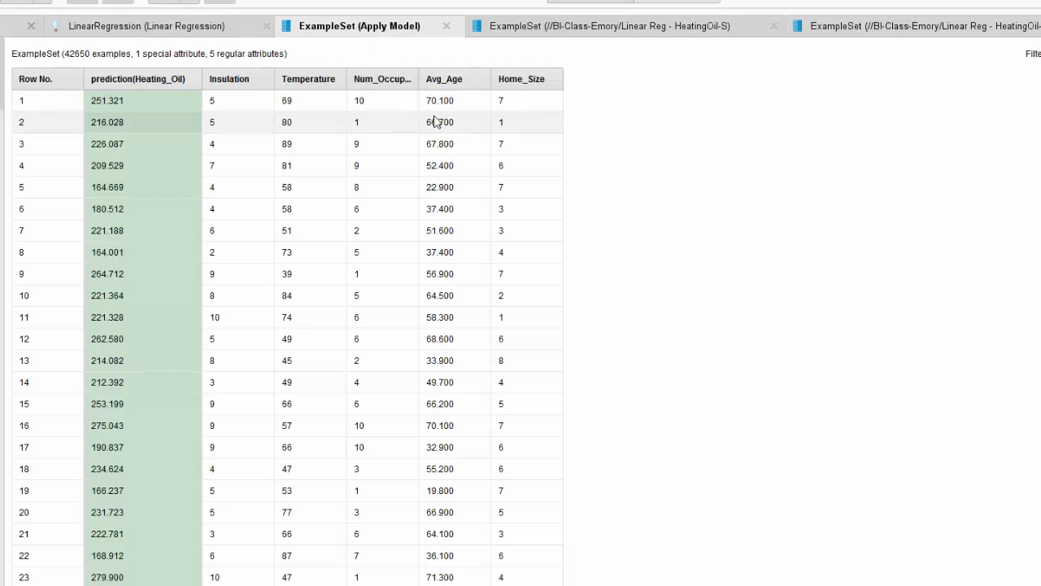
key("alt+Tab")
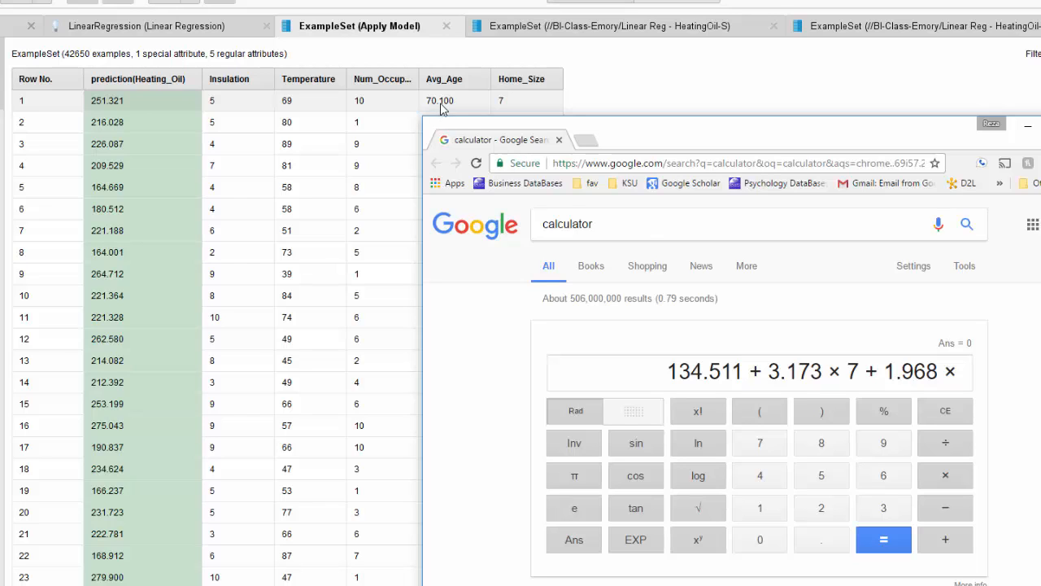
left_click(773, 454)
left_click(760, 541)
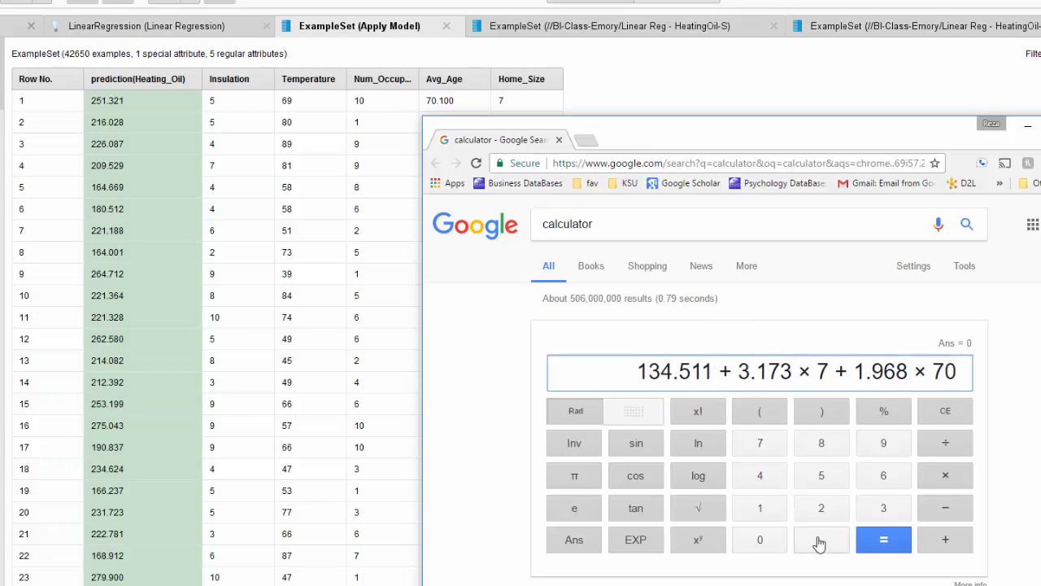
left_click(819, 543)
left_click(763, 512)
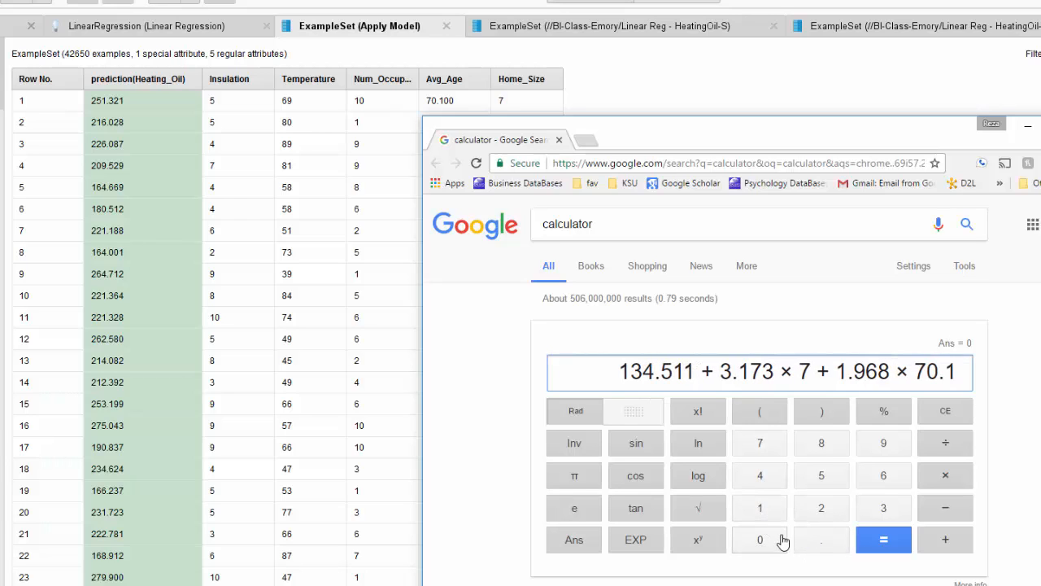
Subtract the Temperature term in the calculation as - .869 × 69, using the model coefficient and row 1's Temperature
left_click(168, 28)
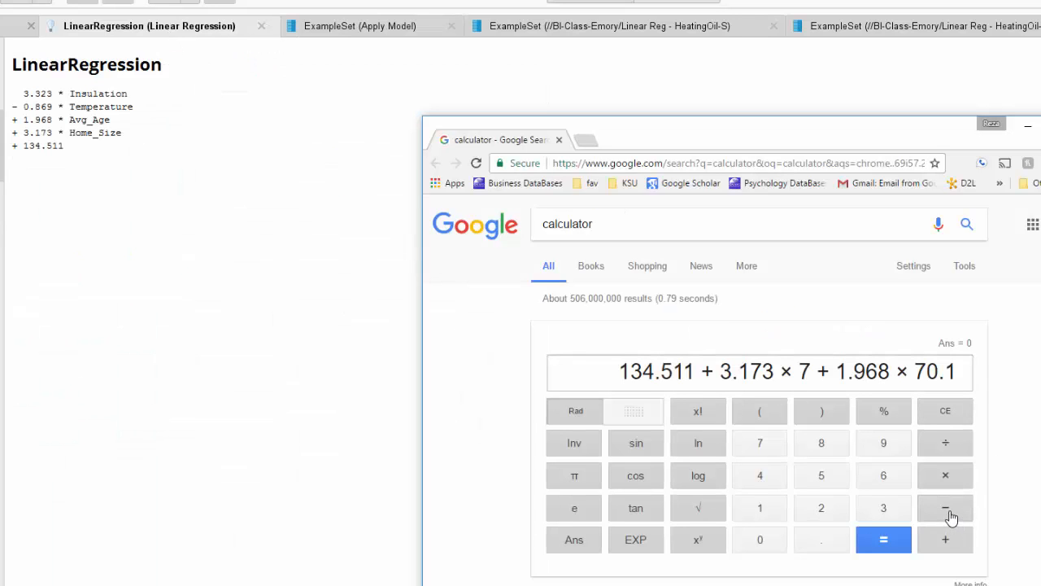
left_click(947, 513)
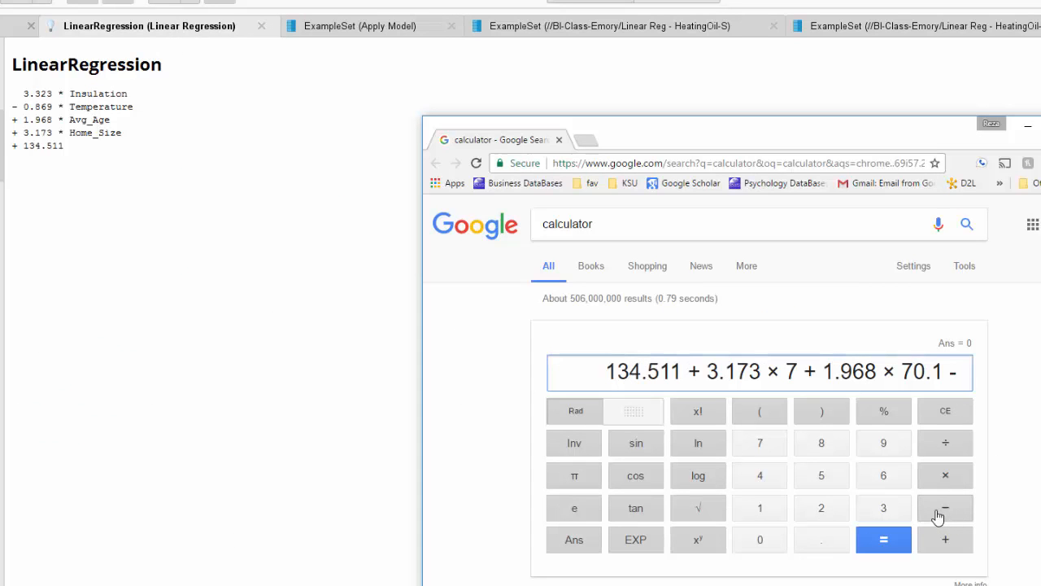
left_click(818, 549)
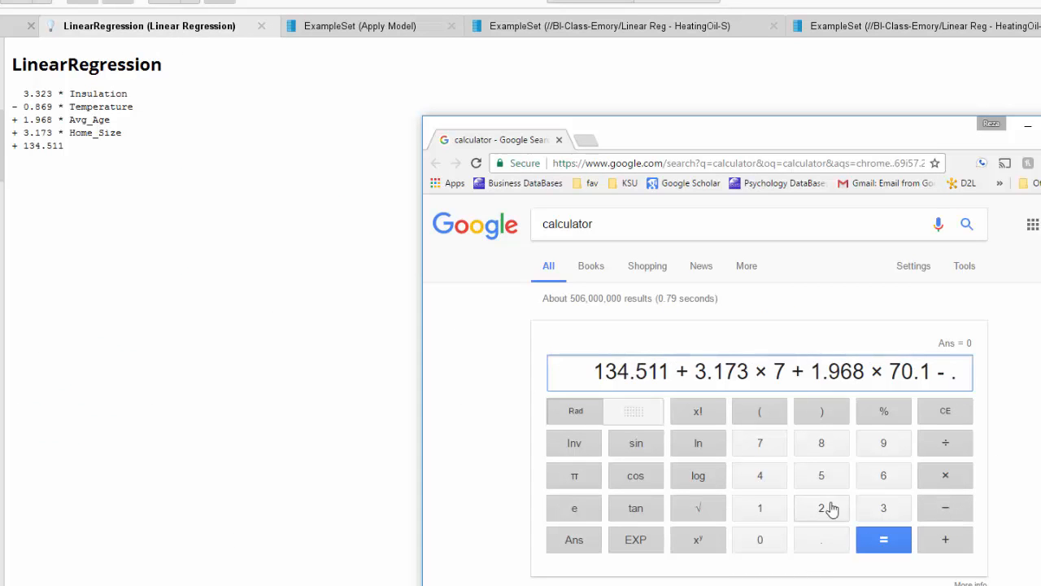
left_click(820, 450)
left_click(884, 478)
left_click(881, 446)
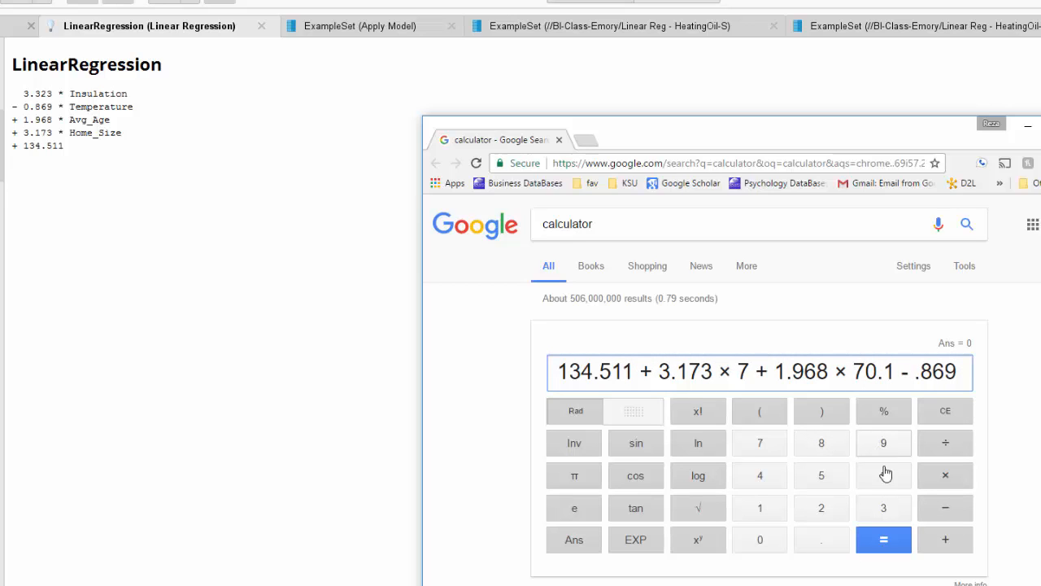
left_click(947, 482)
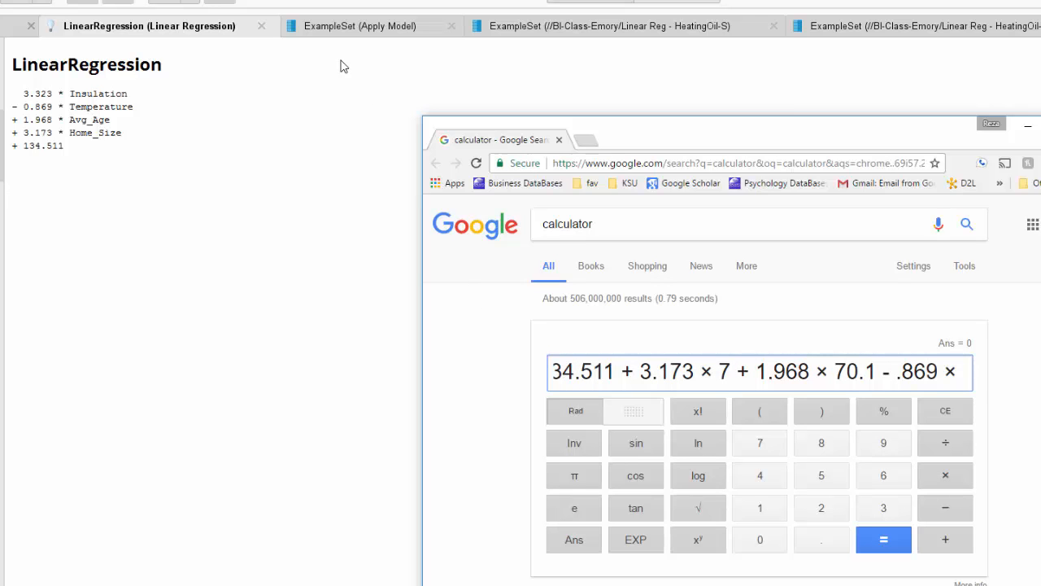
left_click(349, 27)
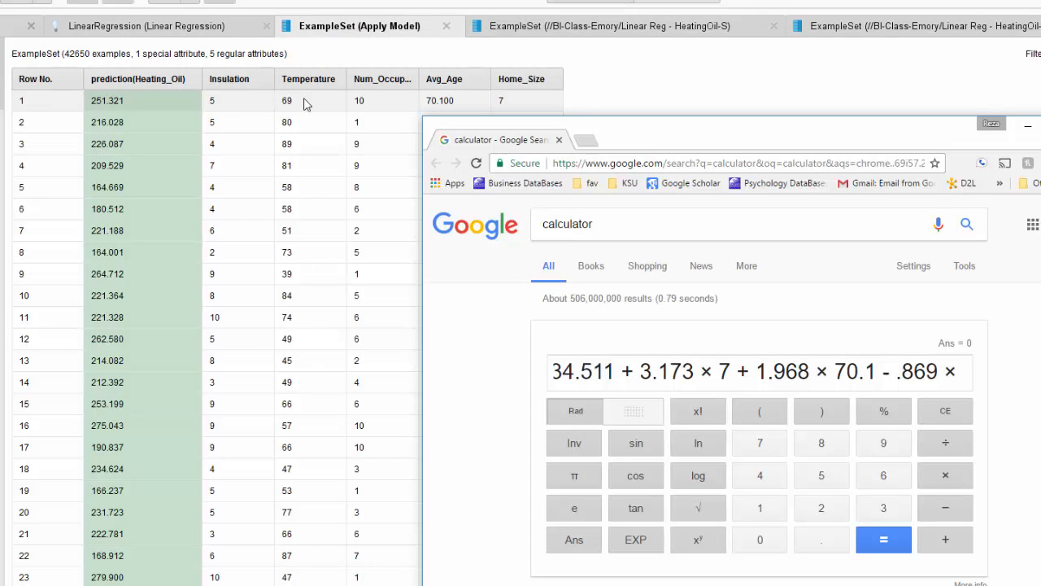
left_click(878, 469)
left_click(877, 448)
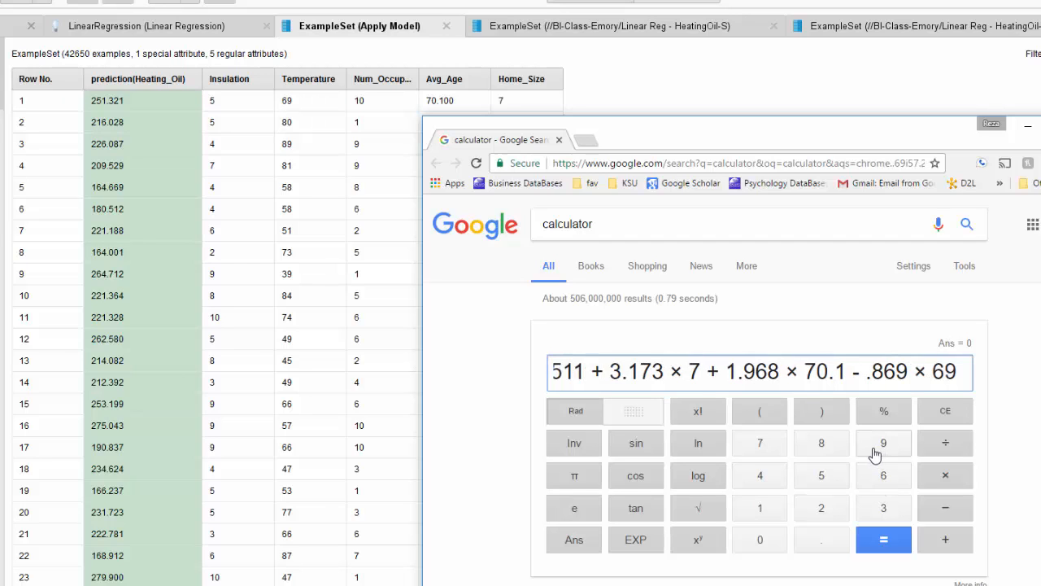
Consult the regression formula and add the Insulation coefficient to the calculation as + 3.323 ×
left_click(139, 27)
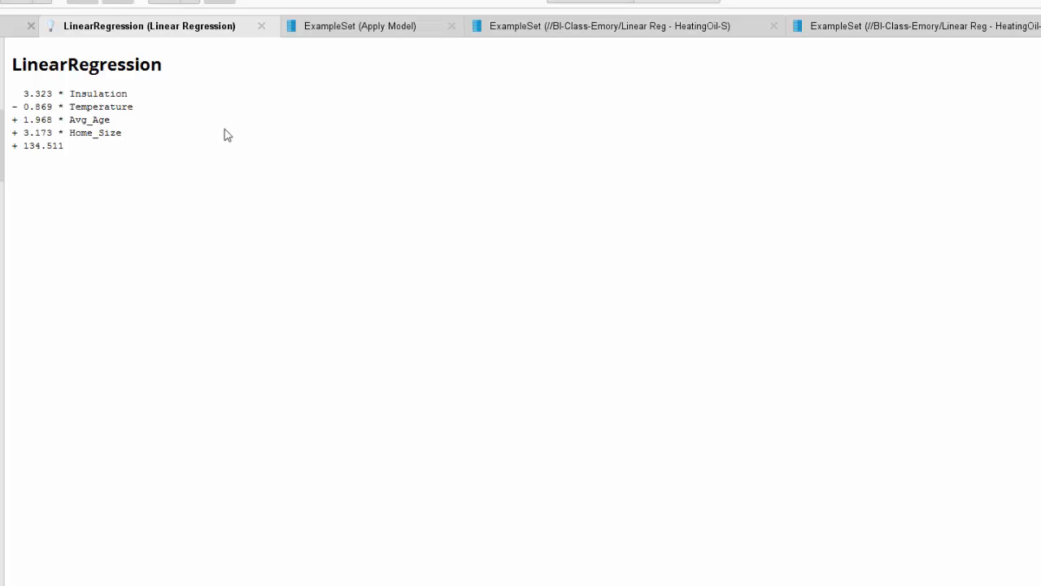
key("alt+Tab")
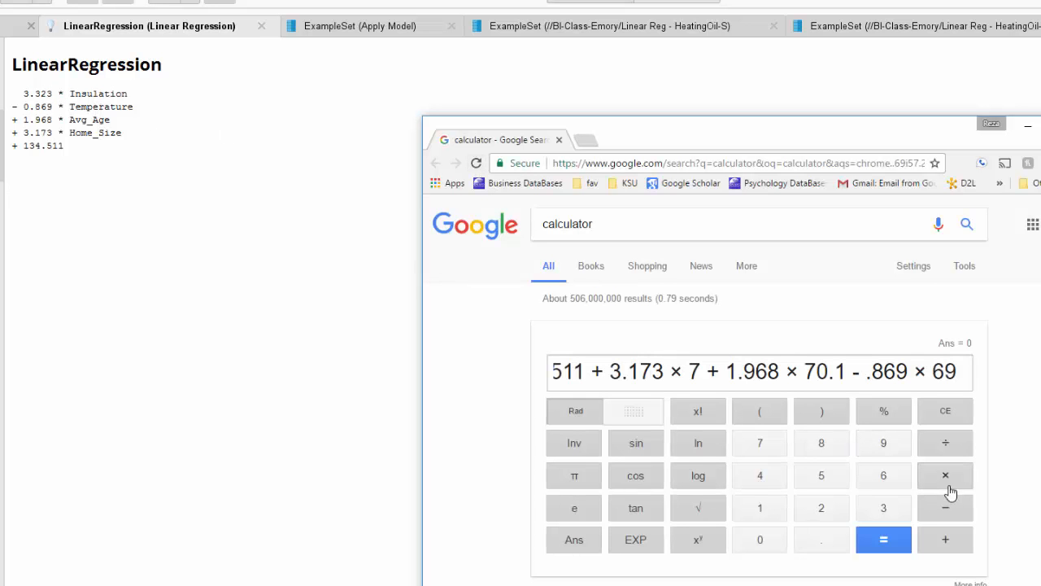
left_click(952, 547)
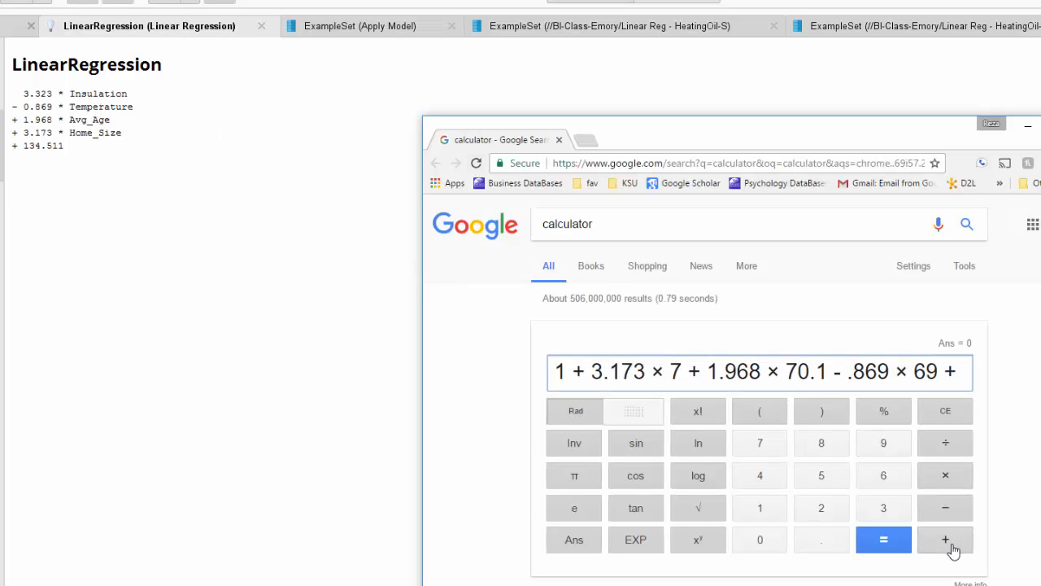
left_click(879, 509)
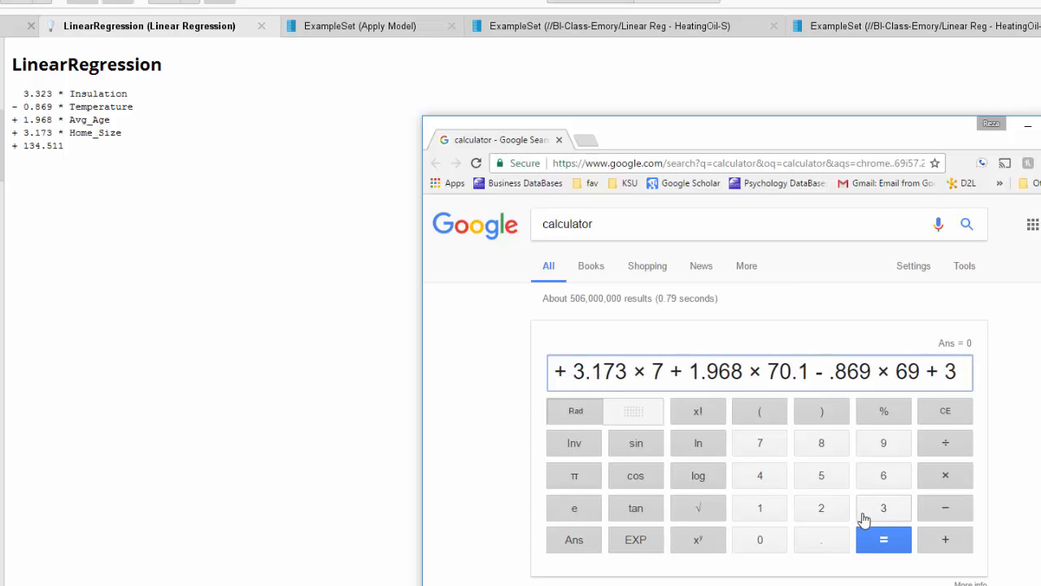
left_click(820, 541)
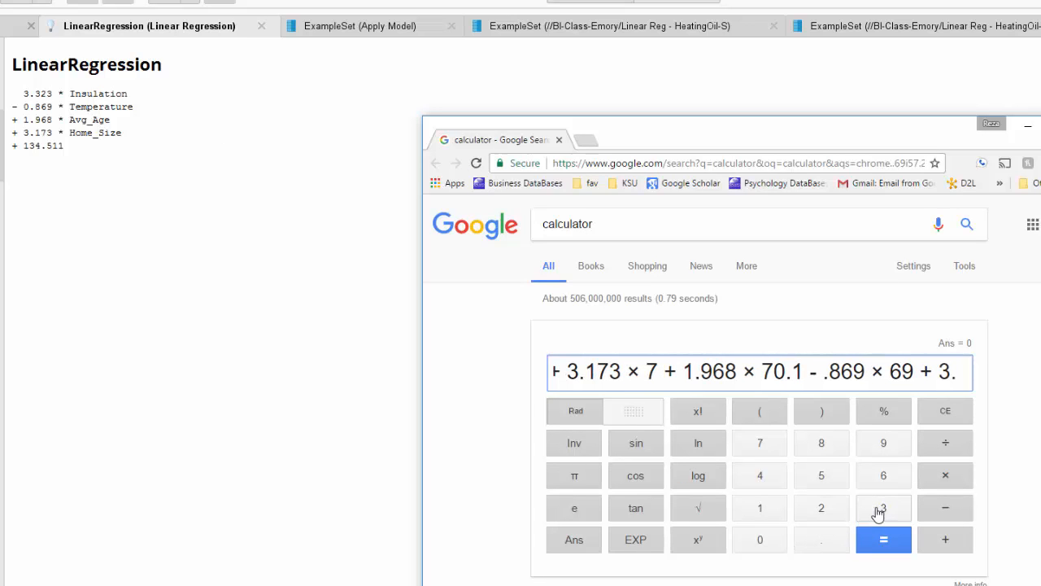
left_click(879, 511)
left_click(821, 509)
left_click(882, 509)
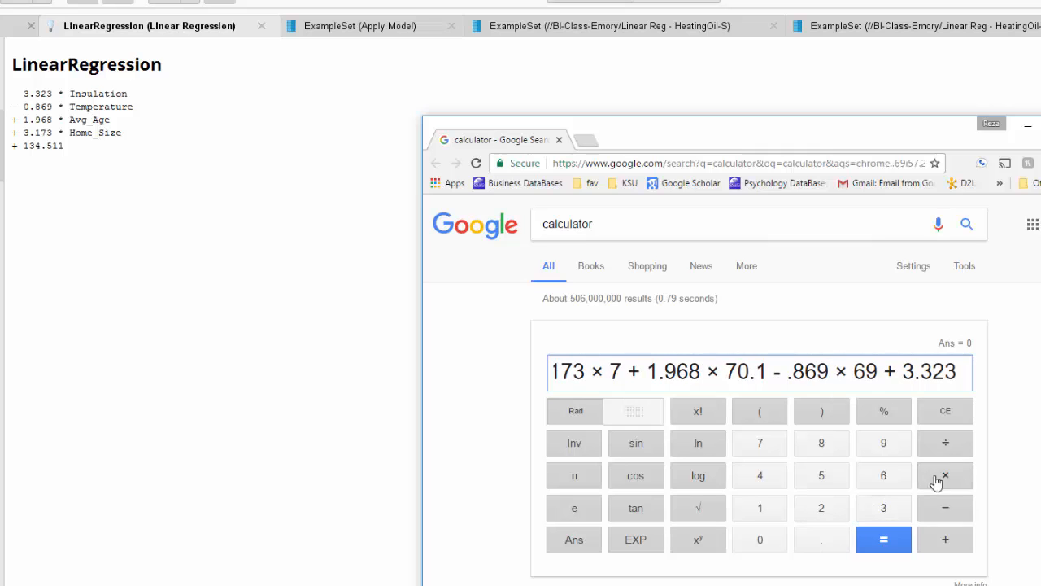
left_click(942, 477)
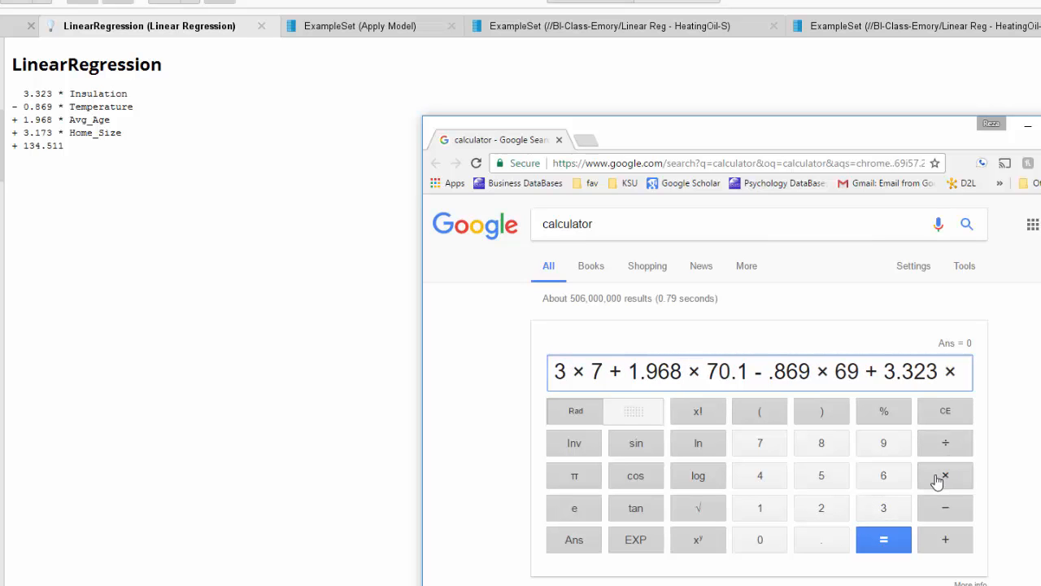
Look up Insulation in row 1 of the scored data, enter 5 as the multiplier, and evaluate the full expression
left_click(338, 28)
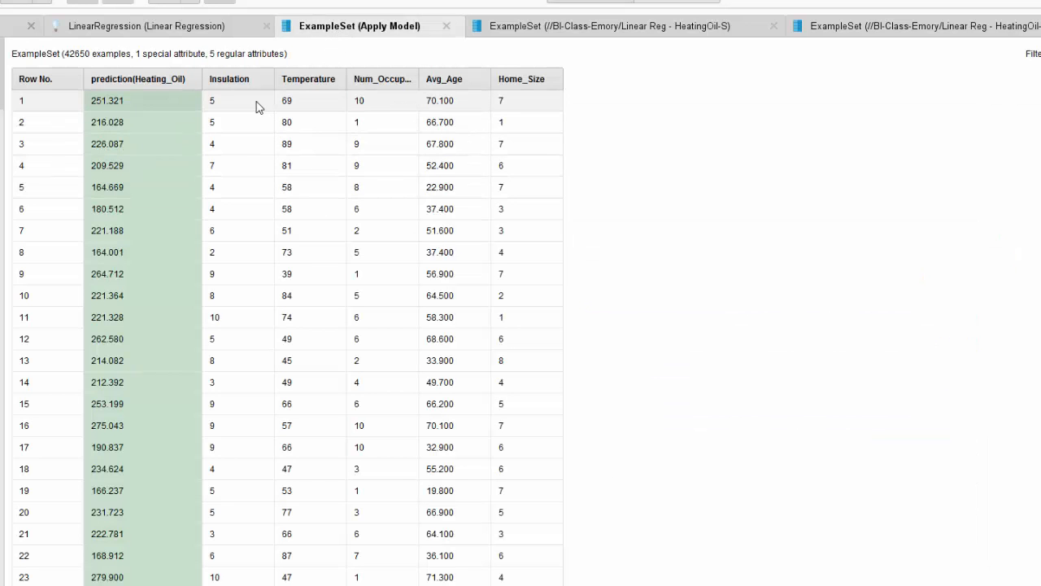
key("alt+Tab")
left_click(814, 477)
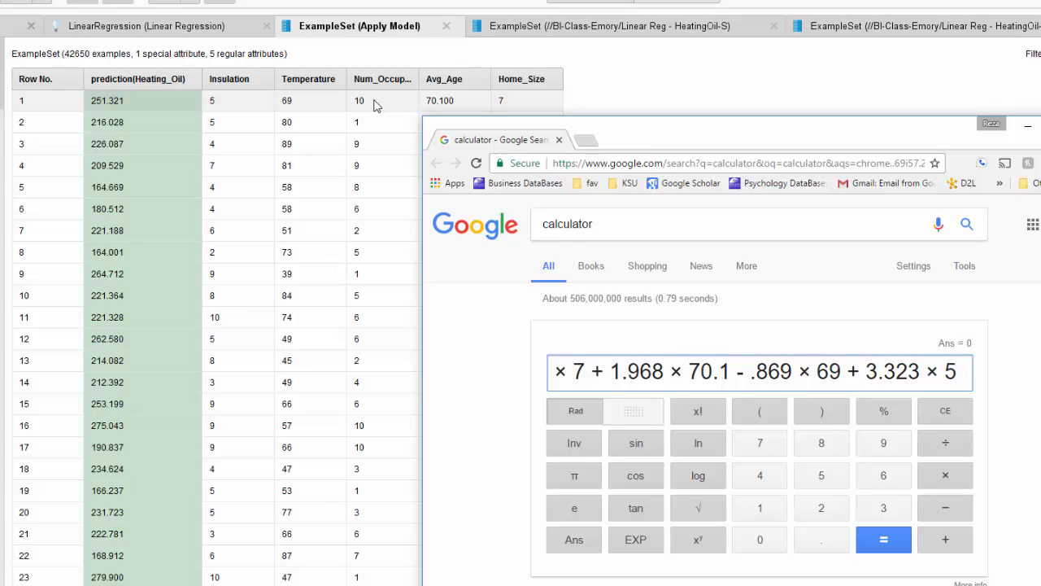
left_click(885, 541)
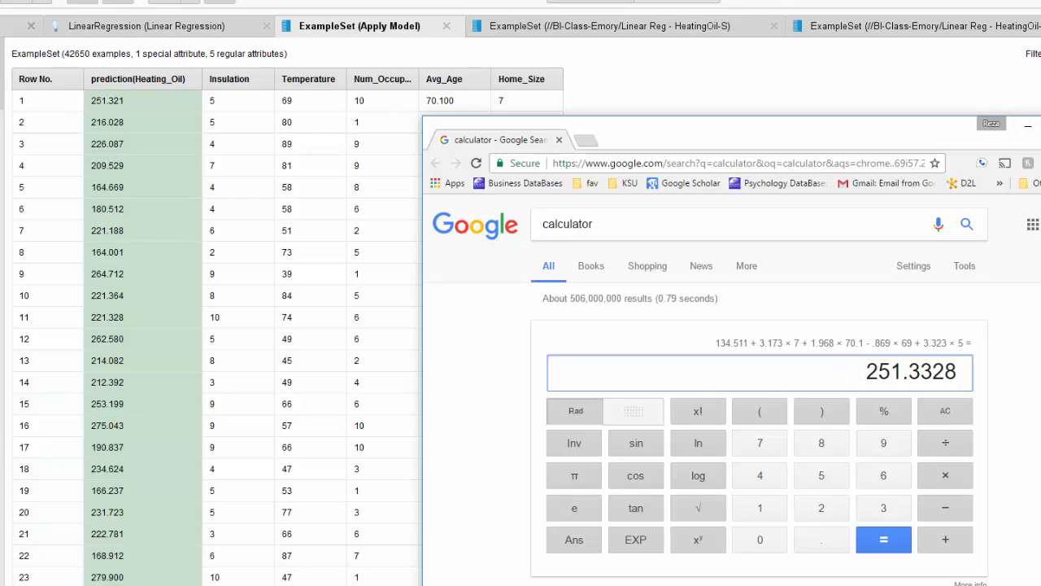
Put the calculator away and compare the regression formula's attributes with the columns of the scored data
left_click(1028, 127)
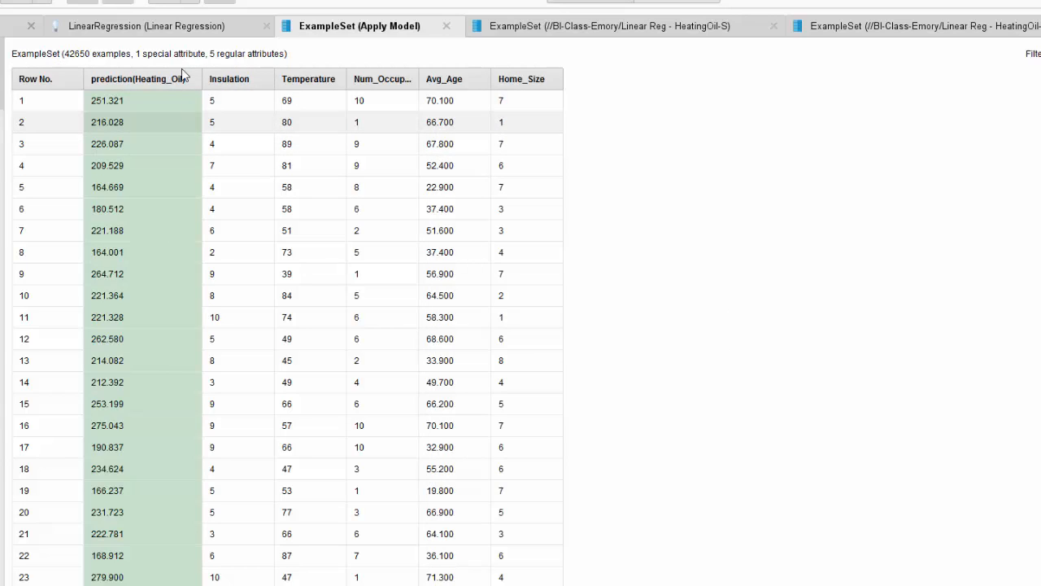
left_click(174, 26)
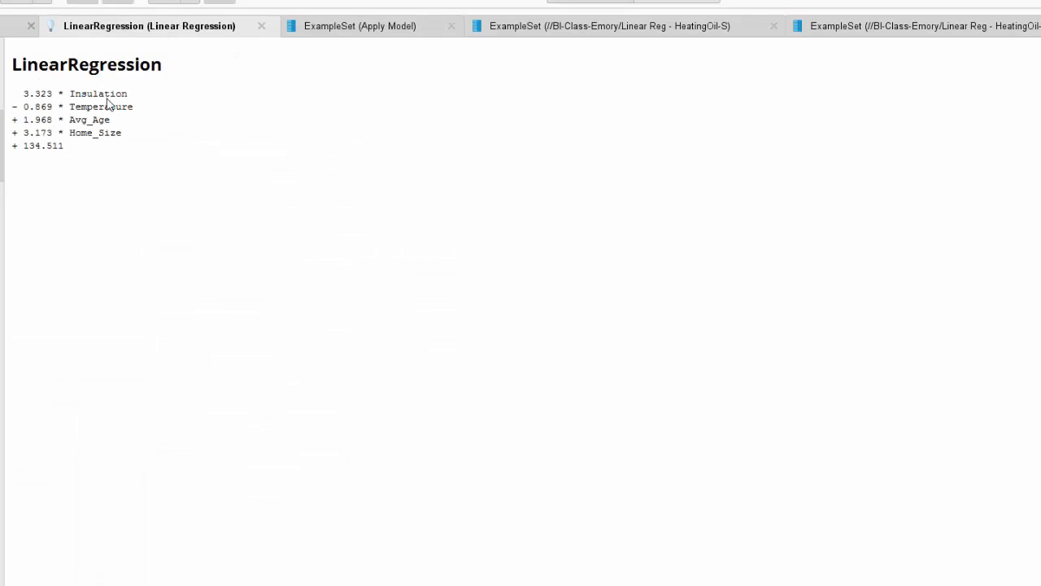
left_click(352, 27)
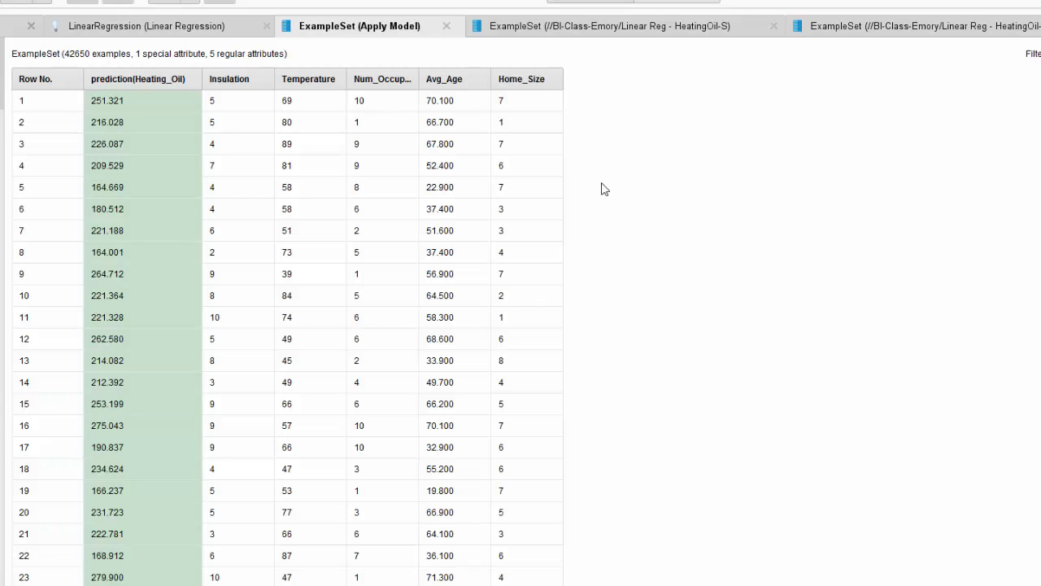
Return to the process design, search the operators for "aggreg", and place an Aggregate operator above Apply Model
left_click(590, 1)
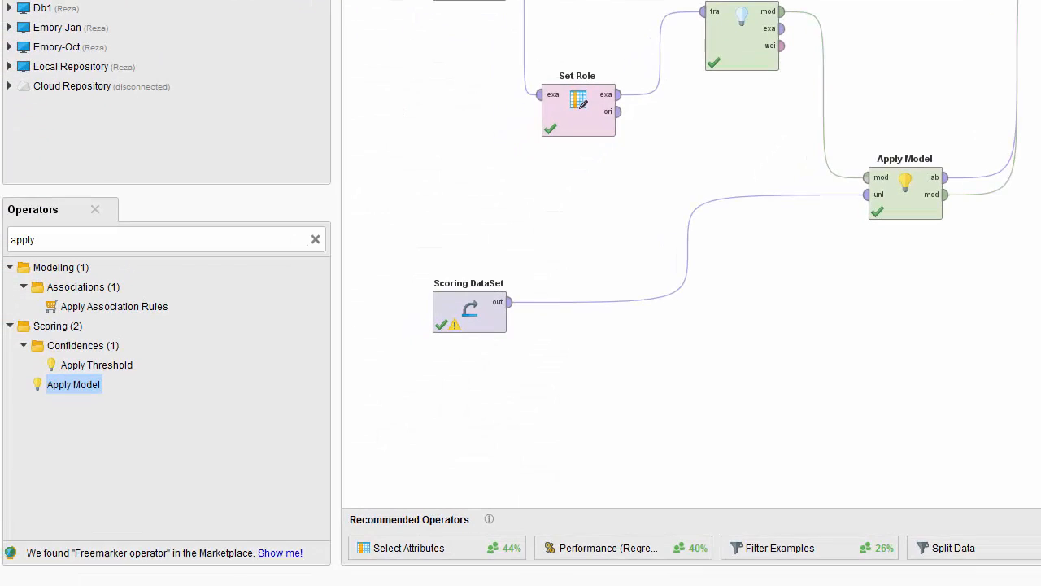
left_click(316, 239)
type("aggre")
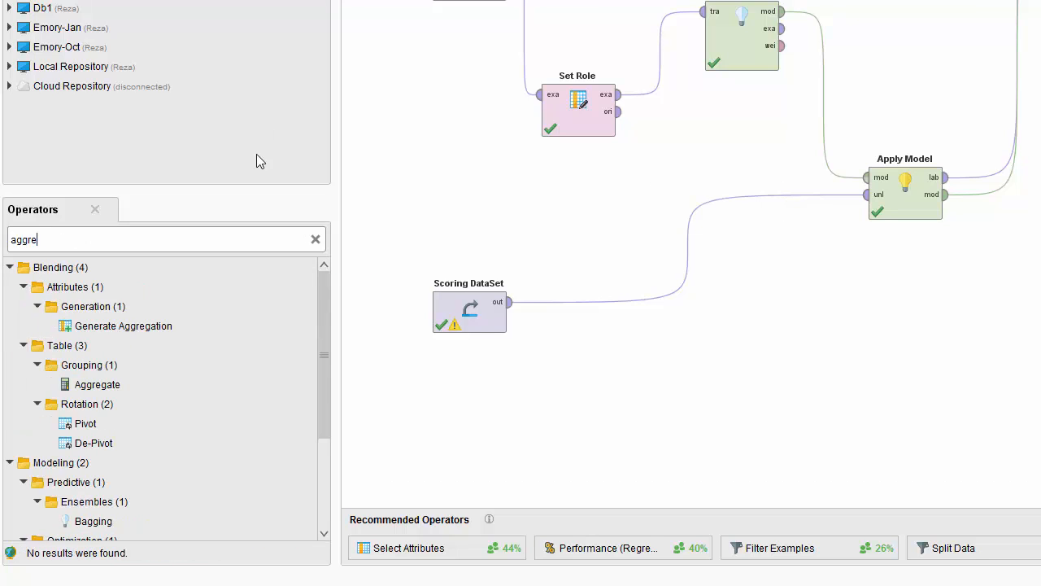
type("g")
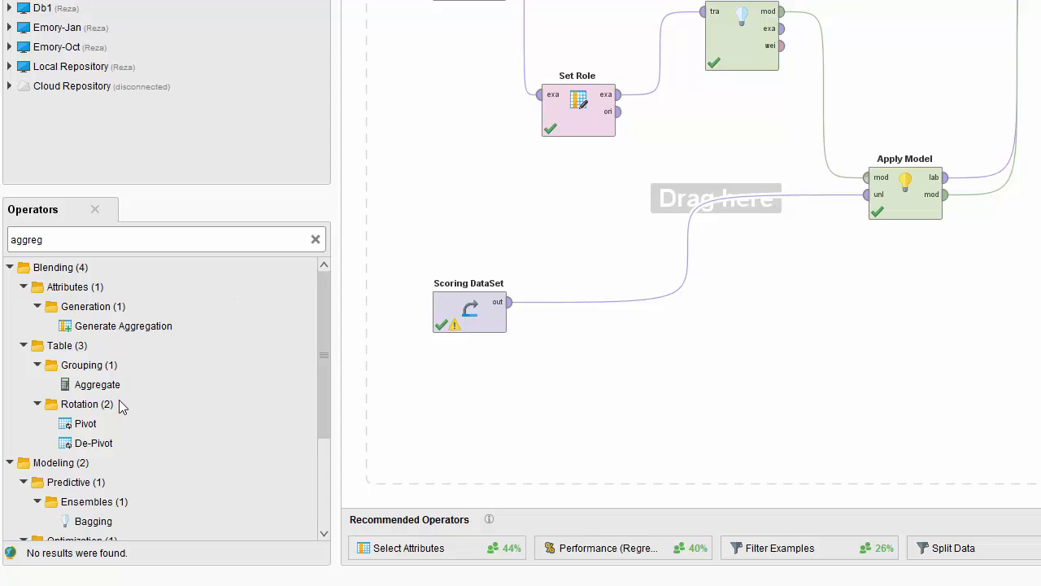
left_click(82, 386)
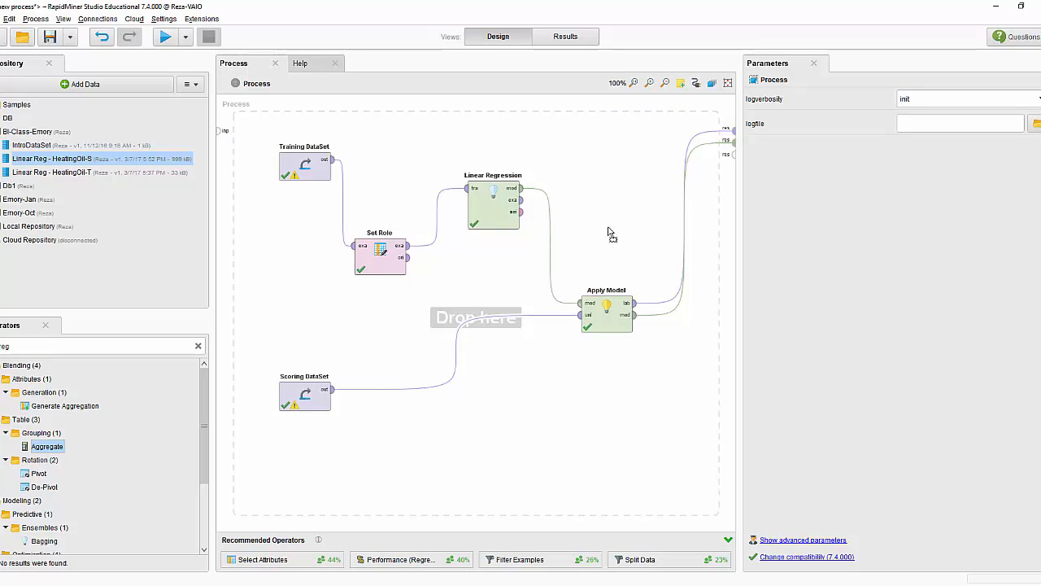
left_click_drag(628, 211, 631, 212)
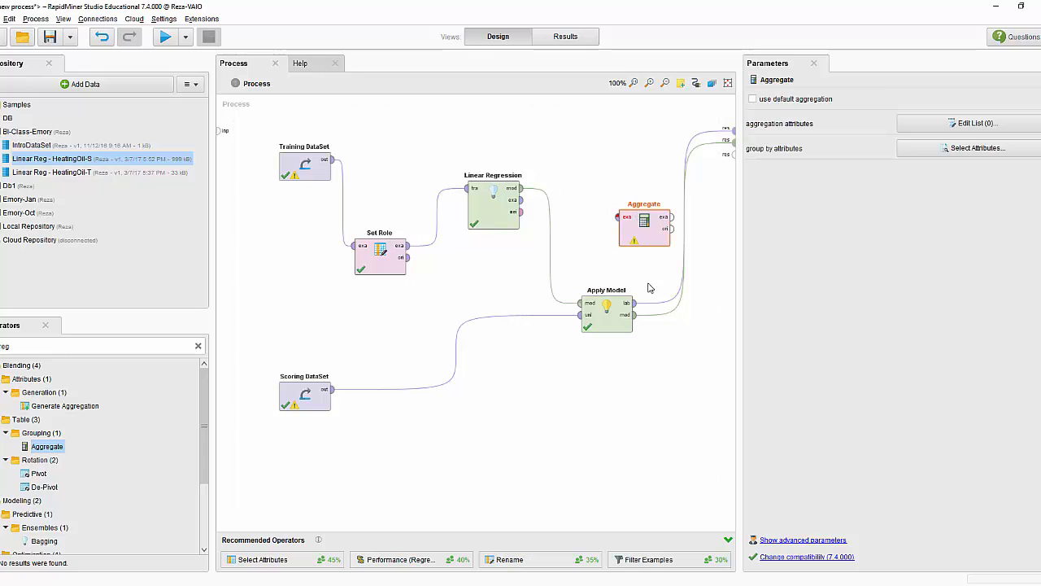
Connect Apply Model's lab output to Aggregate's exa input and Aggregate's exa output to a process result port, moving Aggregate up for clearance
left_click_drag(635, 303, 618, 217)
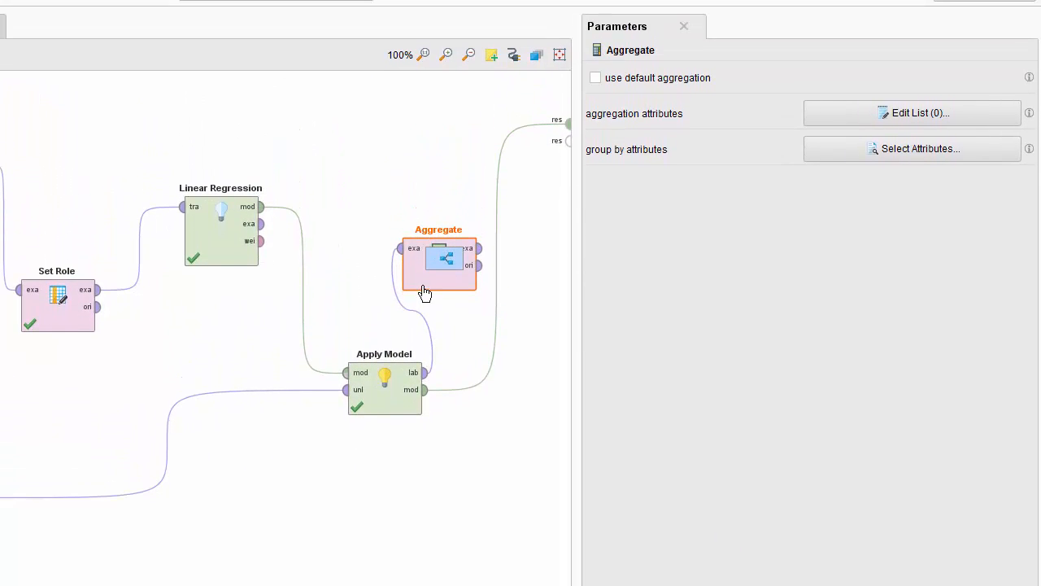
left_click_drag(414, 253, 414, 170)
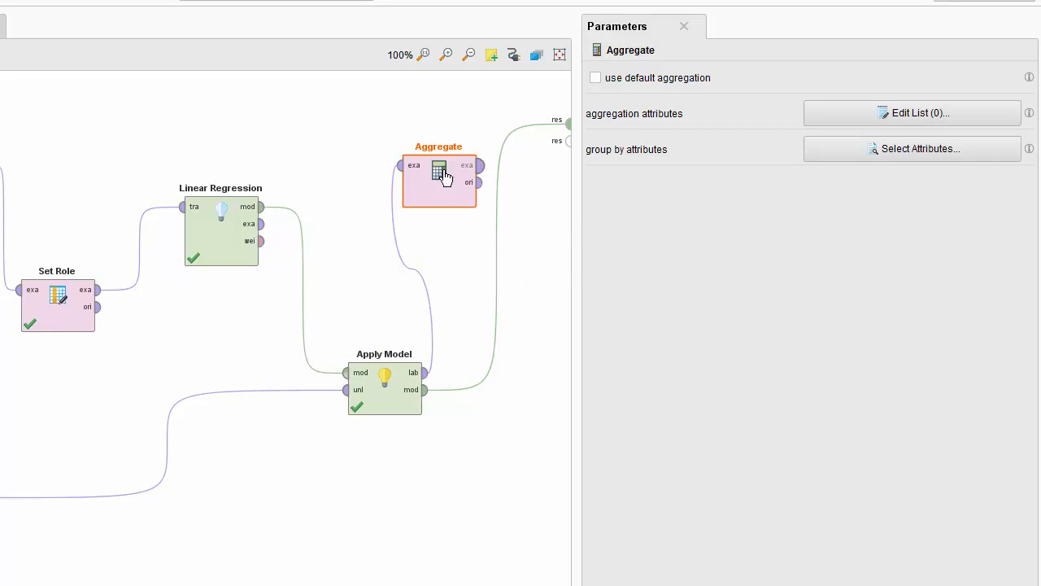
left_click_drag(479, 166, 568, 140)
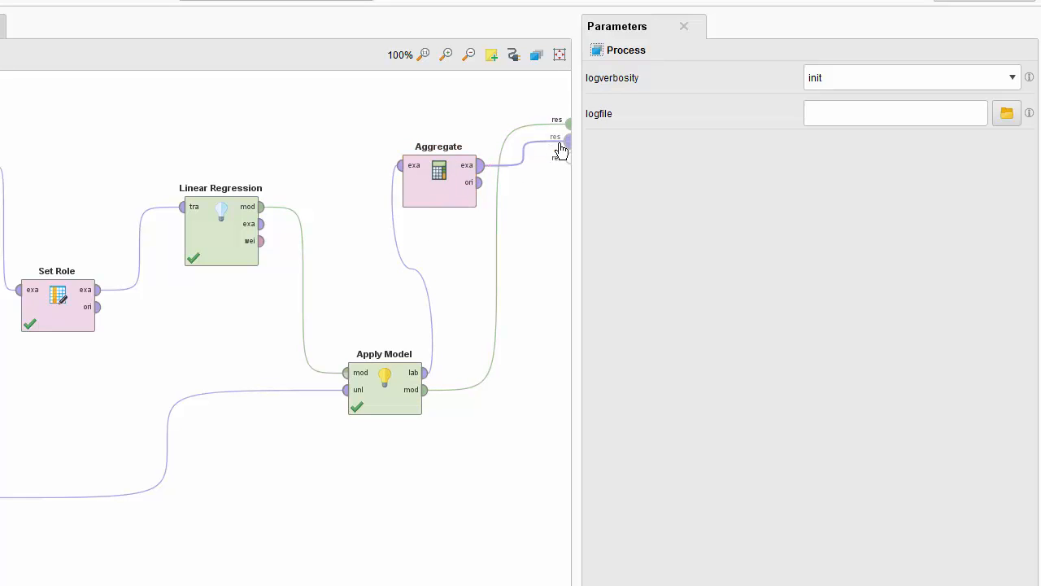
In the Aggregate operator's aggregation attributes, set prediction(Heating_Oil) with the sum function
left_click(441, 196)
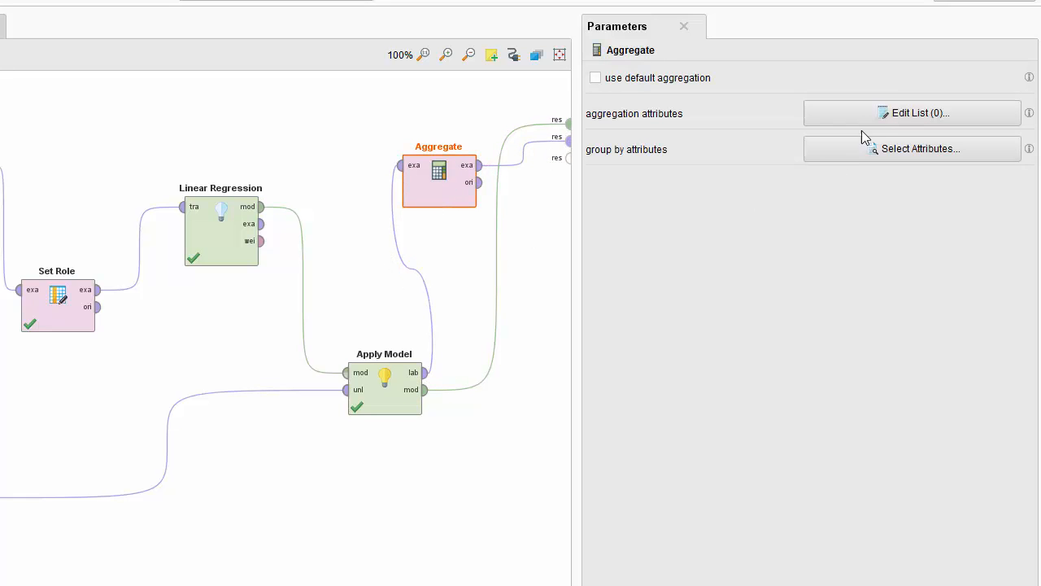
left_click(879, 118)
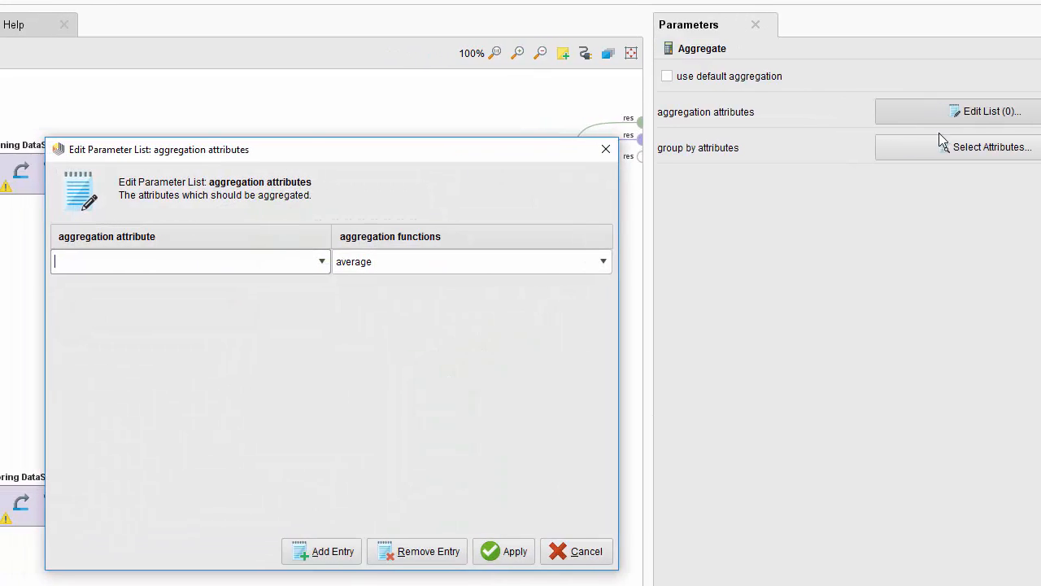
left_click(393, 259)
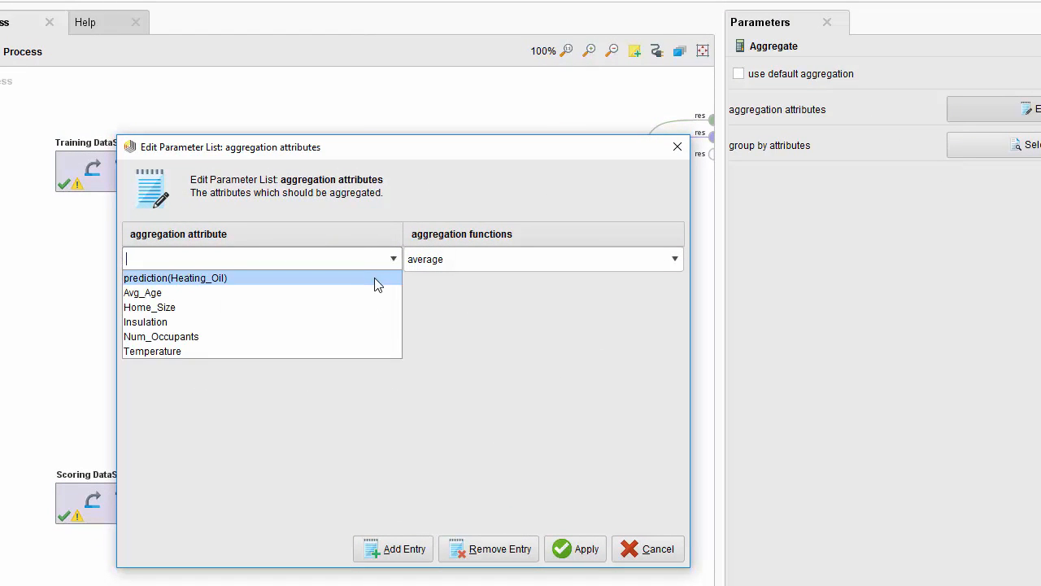
left_click(326, 278)
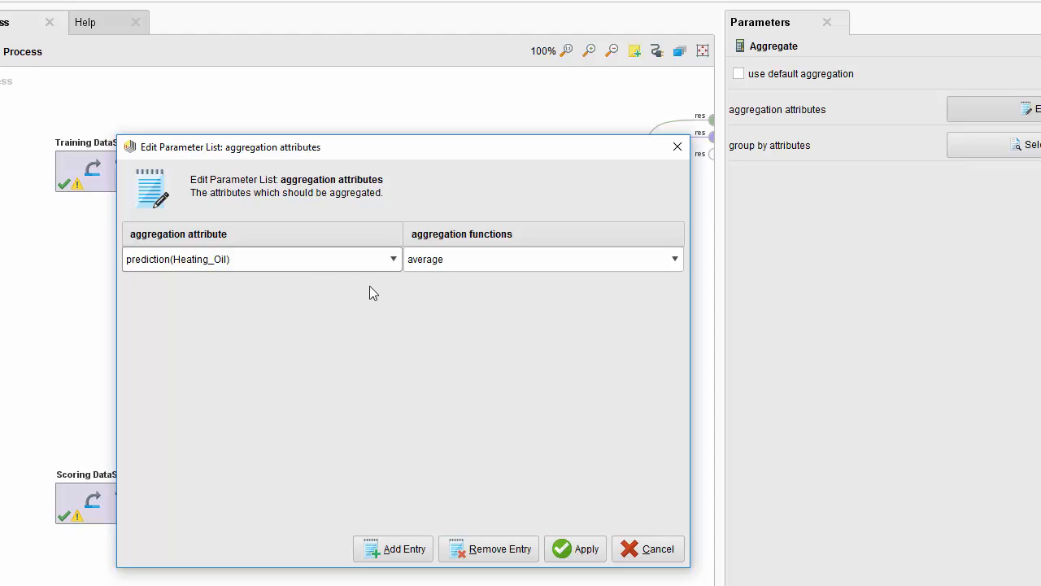
left_click(576, 259)
left_click(674, 259)
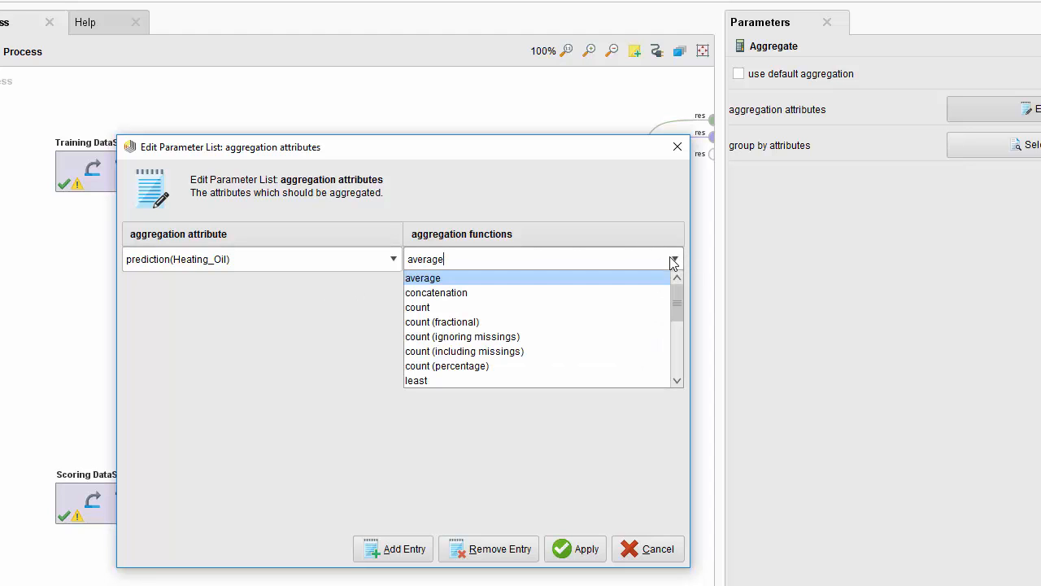
scroll(619, 347, "down", 3)
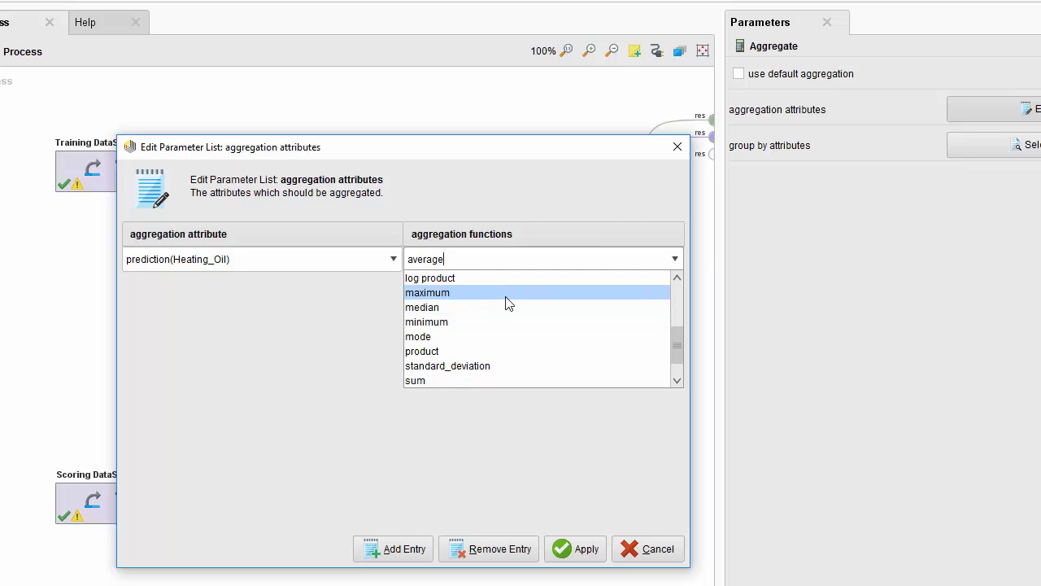
scroll(512, 358, "down", 1)
left_click(507, 353)
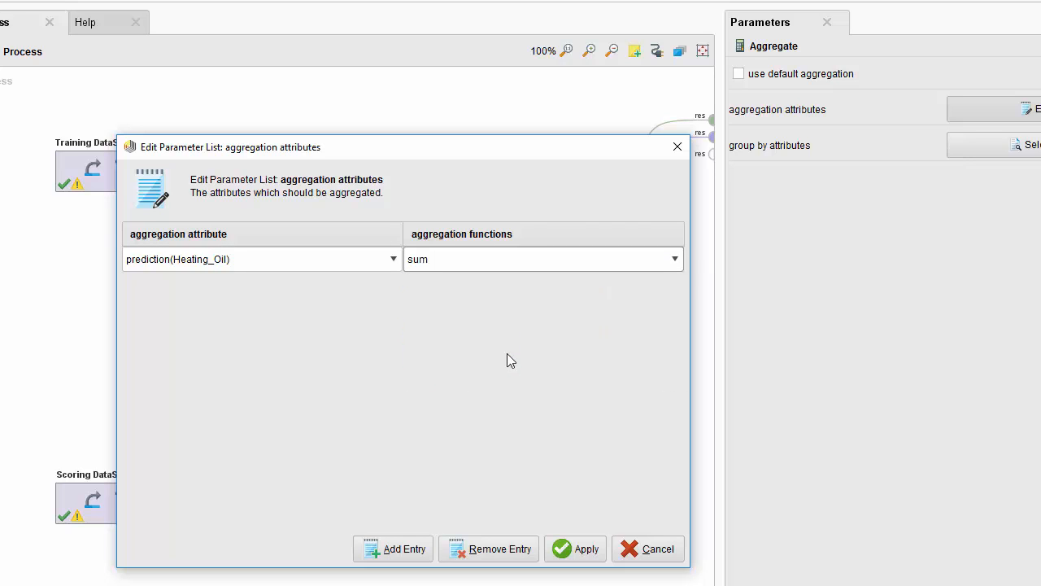
Add a second aggregation entry for prediction(Heating_Oil) with the average function and apply the list
left_click(393, 549)
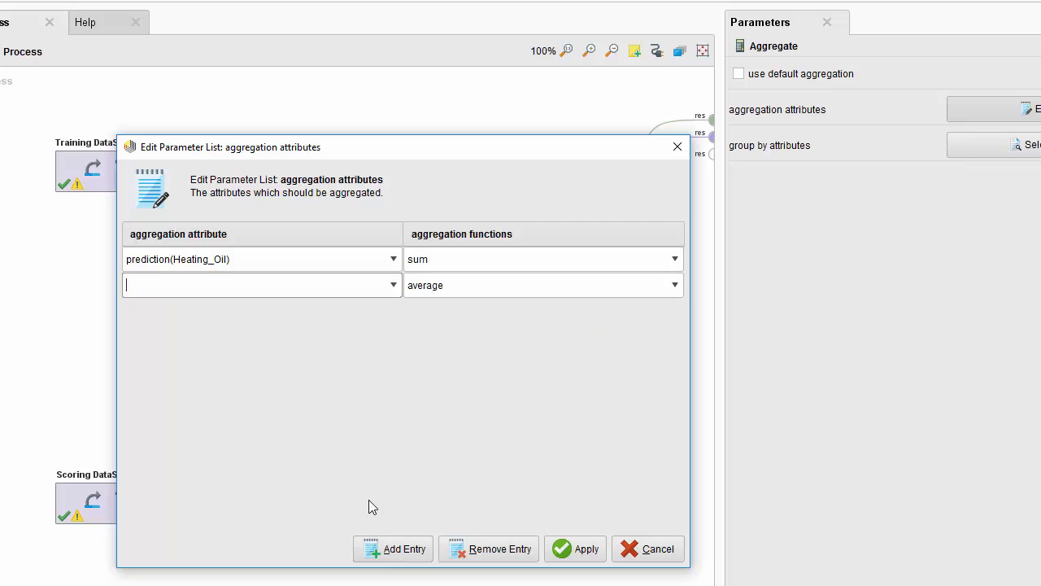
left_click(393, 286)
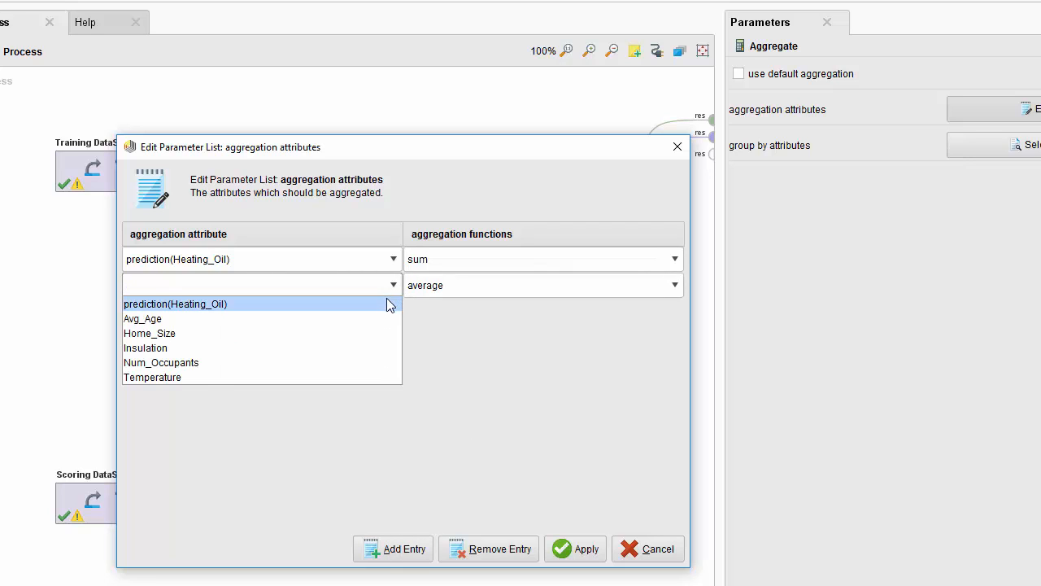
left_click(388, 304)
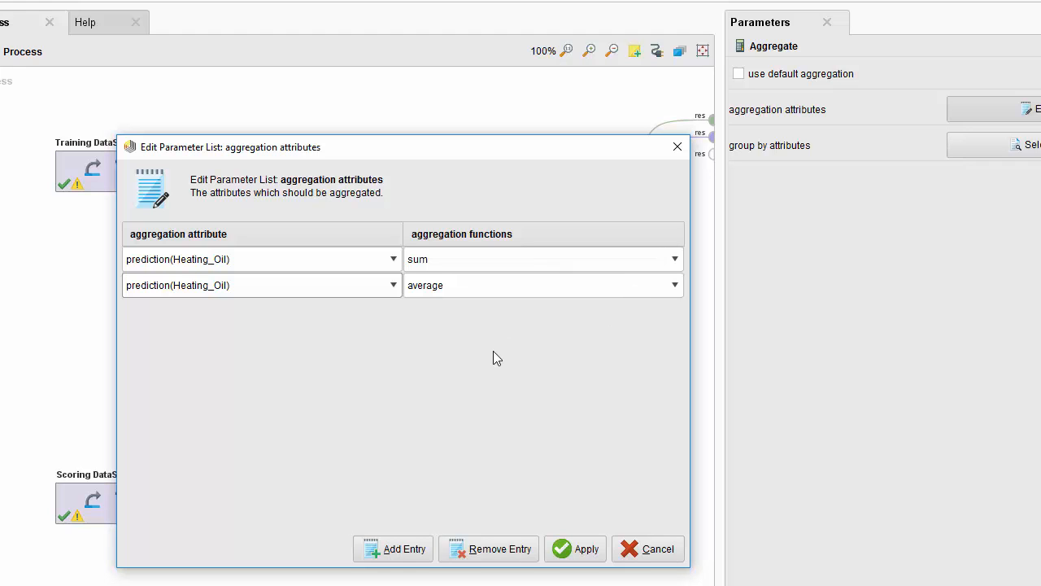
left_click(580, 548)
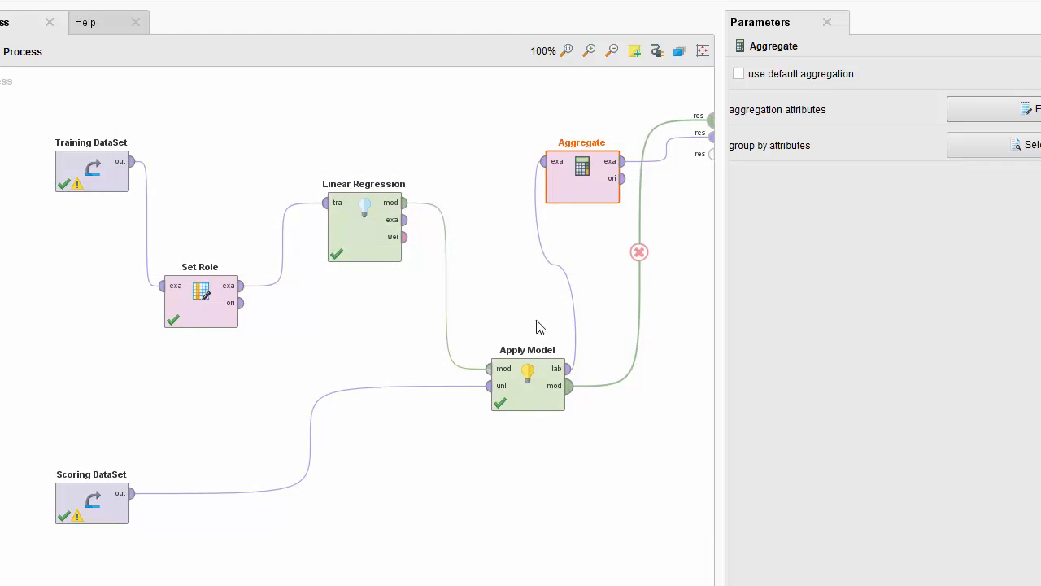
Run the process and widen the sum and average columns of the Aggregate result to show their full headings
left_click(70, 41)
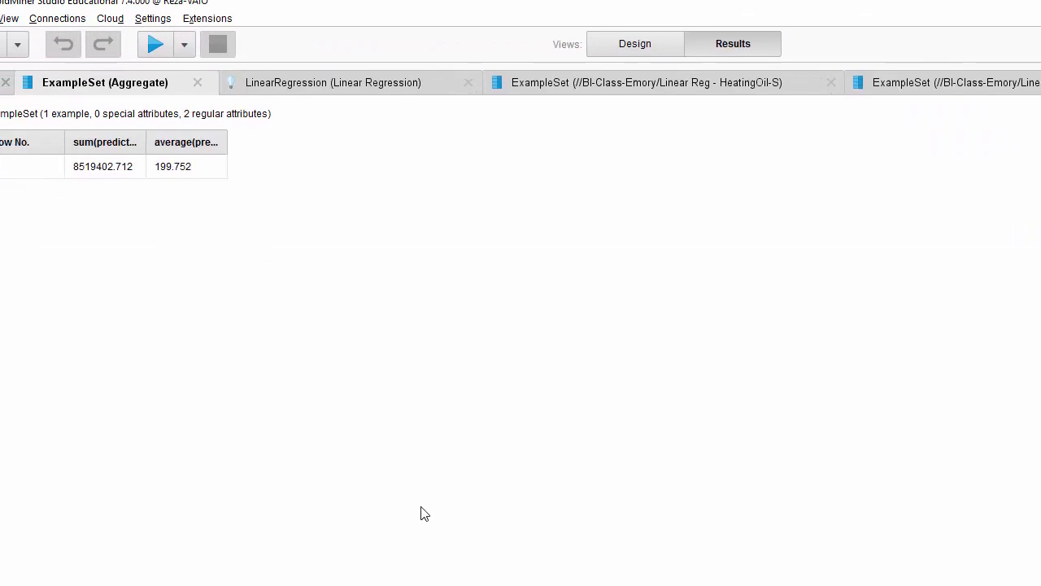
left_click_drag(247, 147, 329, 147)
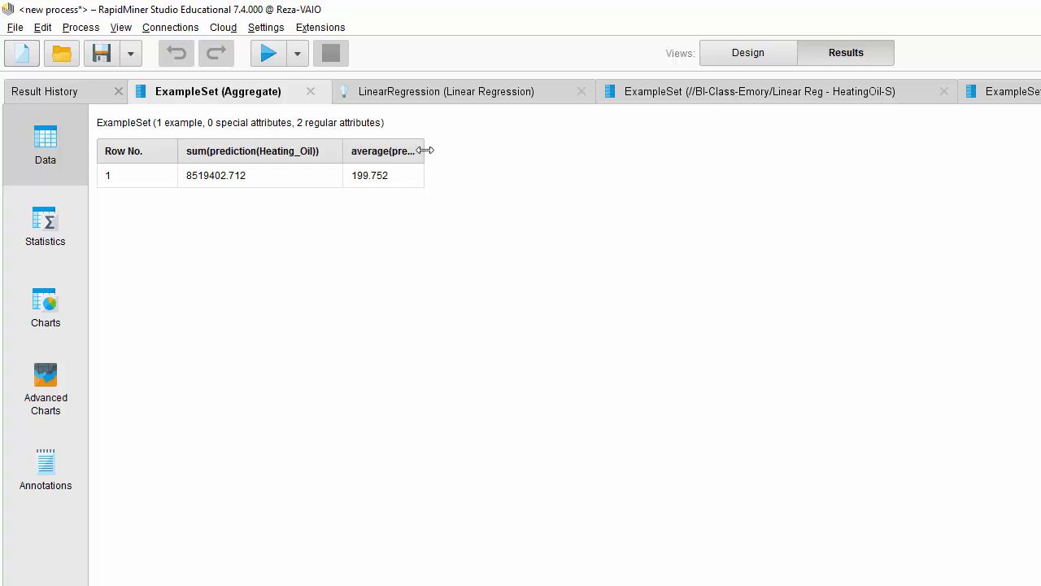
left_click_drag(419, 155, 558, 150)
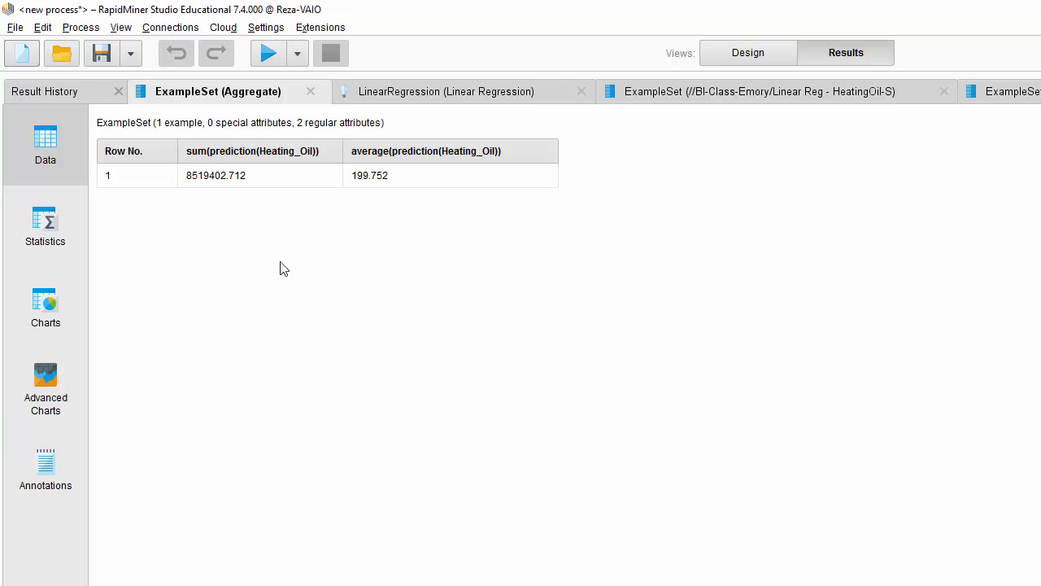
Examine the sum and average of prediction(Heating_Oil) in the Aggregate result
left_click(232, 177)
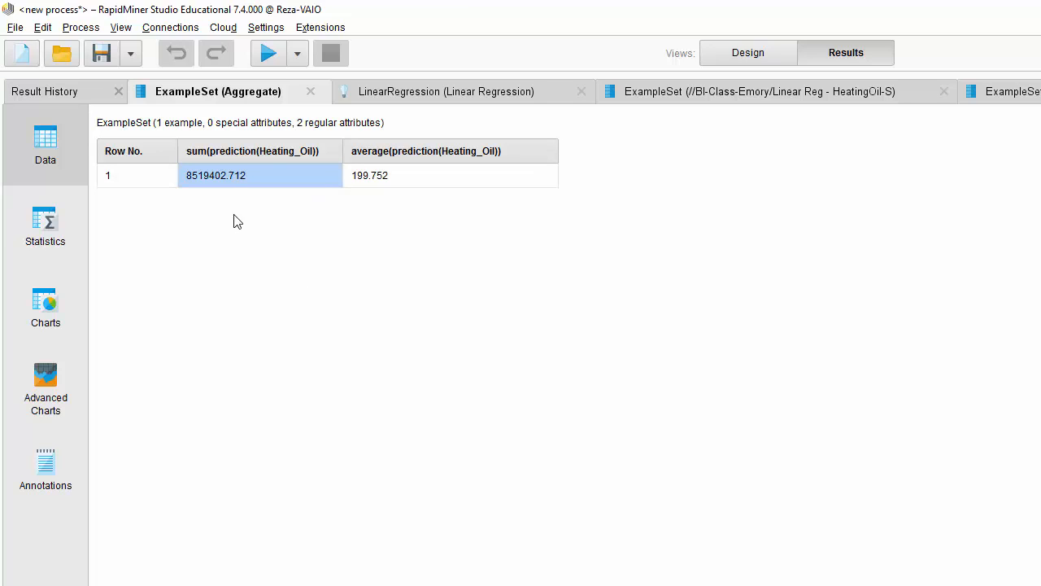
left_click(414, 182)
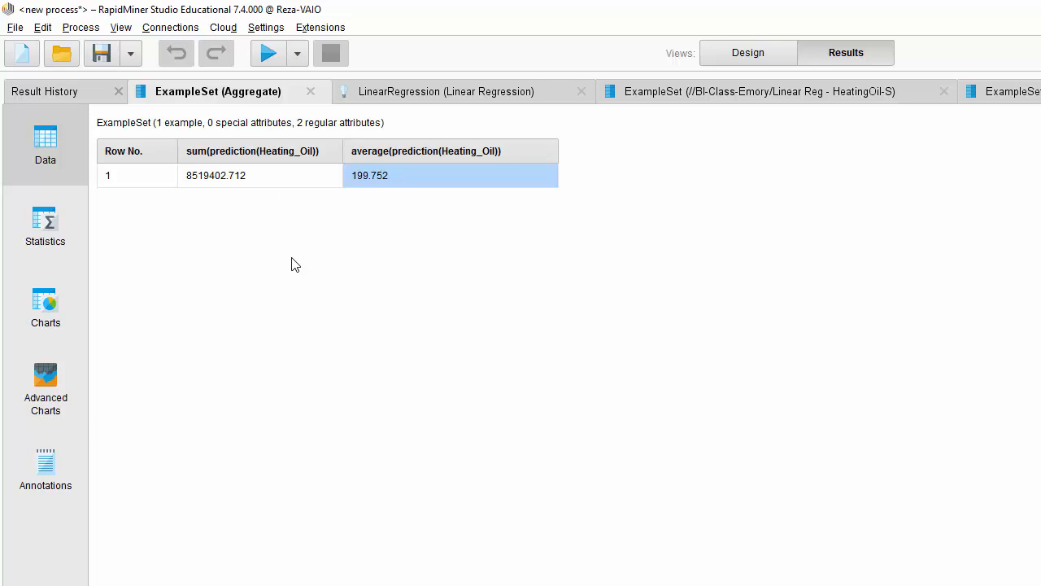
Connect Aggregate's ori output to the free process result port, and run the process to view both the predictions and the Aggregate result
left_click(750, 54)
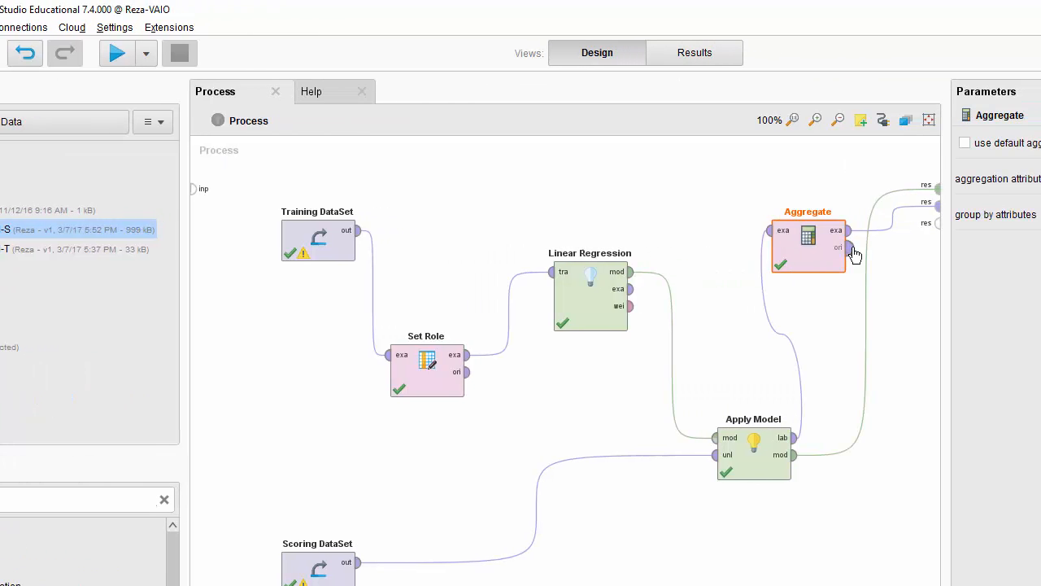
left_click_drag(802, 247, 890, 220)
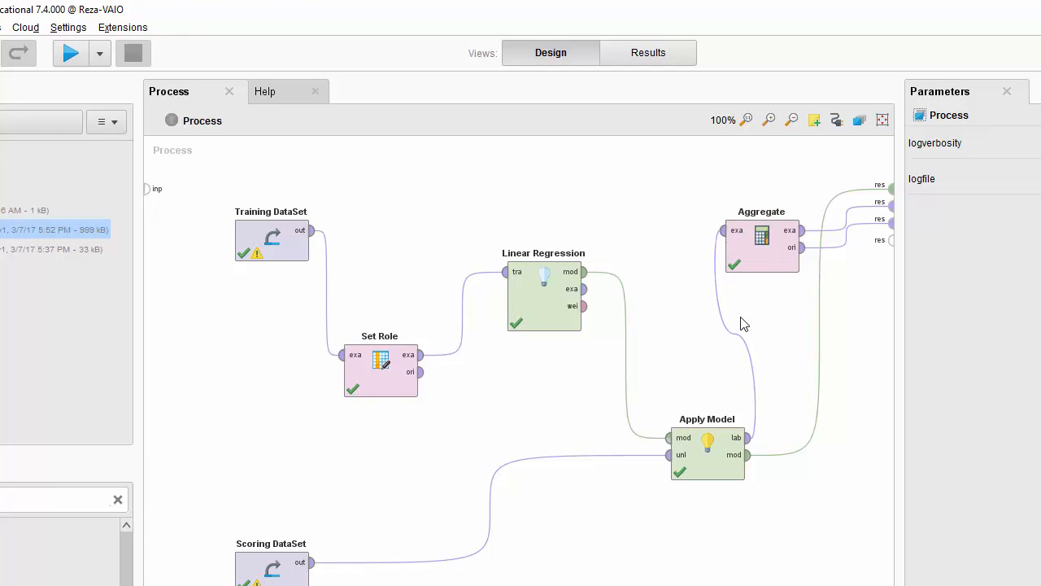
mouse_move(711, 263)
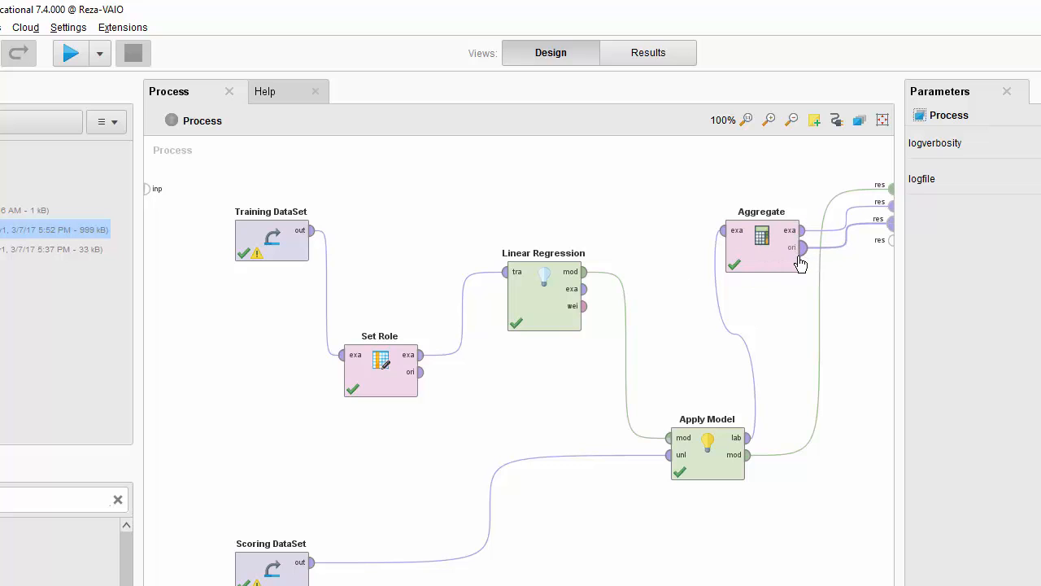
mouse_move(799, 262)
left_click(70, 53)
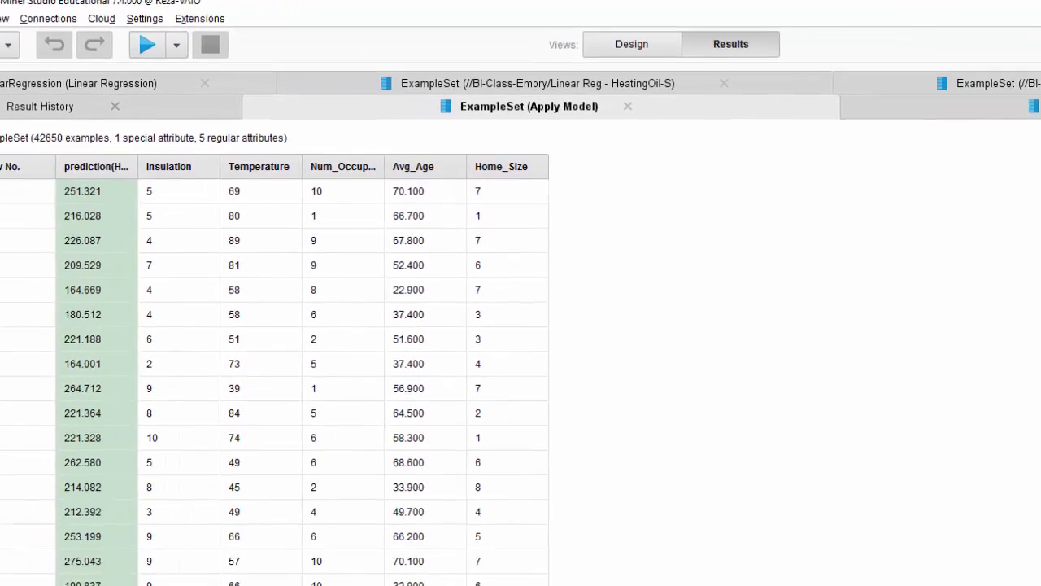
left_click(889, 103)
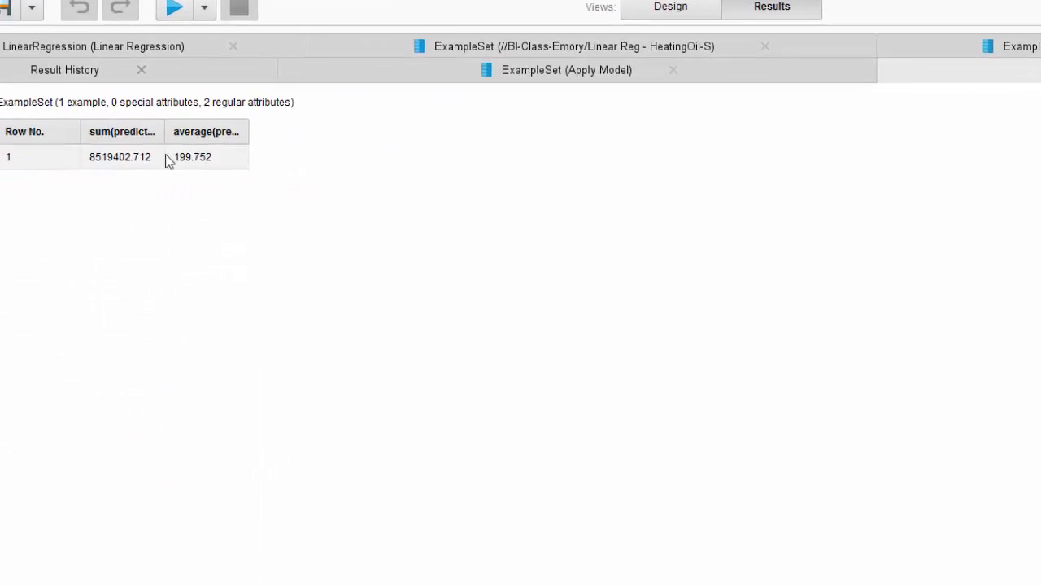